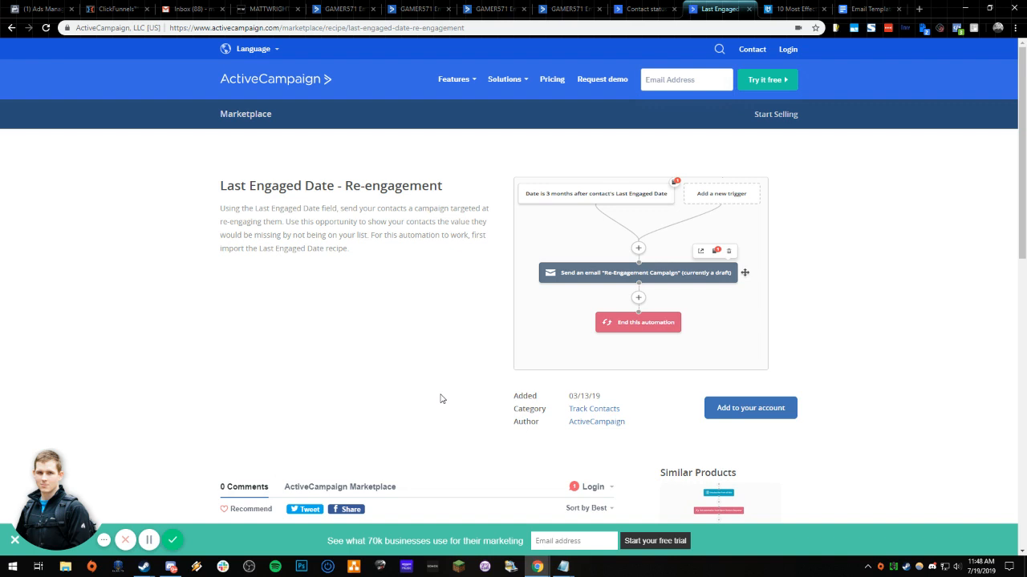
- Review the Part 2 and Part 1 Engagement Tagging automations and the Last Engaged - Re-engagement automation, dismissing the support chat
{"action": "left_click", "coordinate": [505, 8]}
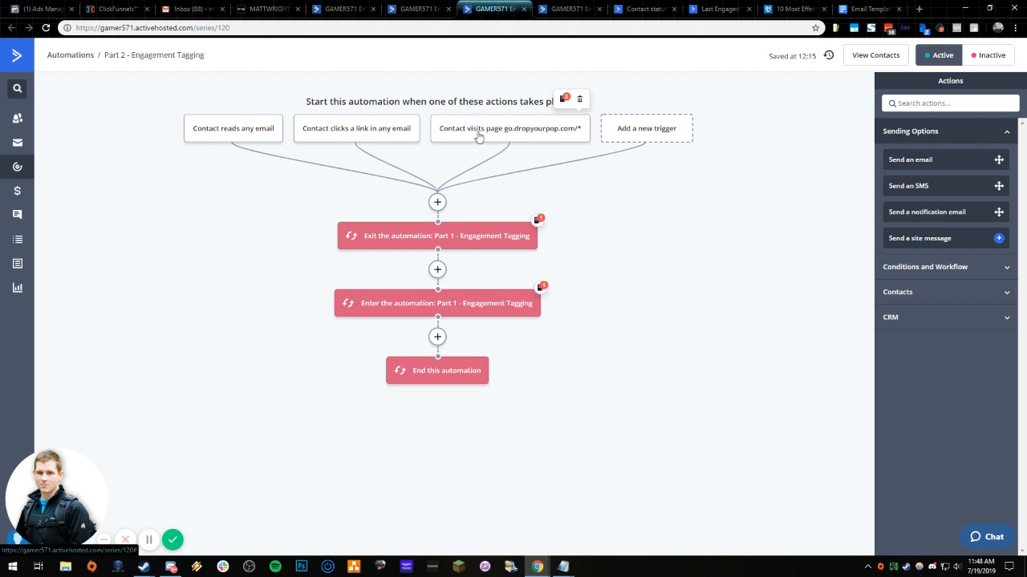
{"action": "left_click", "coordinate": [568, 9]}
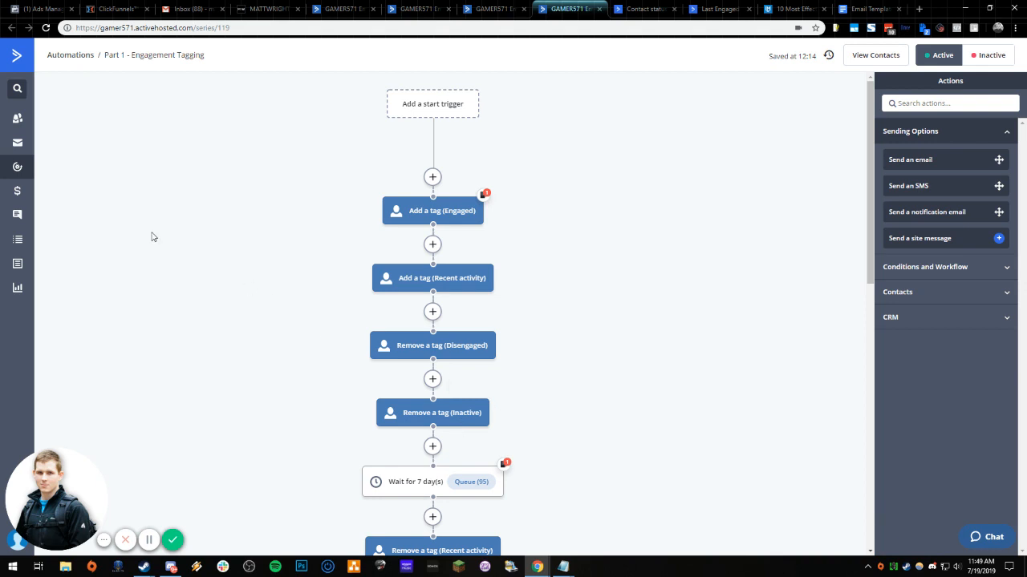
{"action": "left_click", "coordinate": [404, 9]}
{"action": "left_click", "coordinate": [345, 7]}
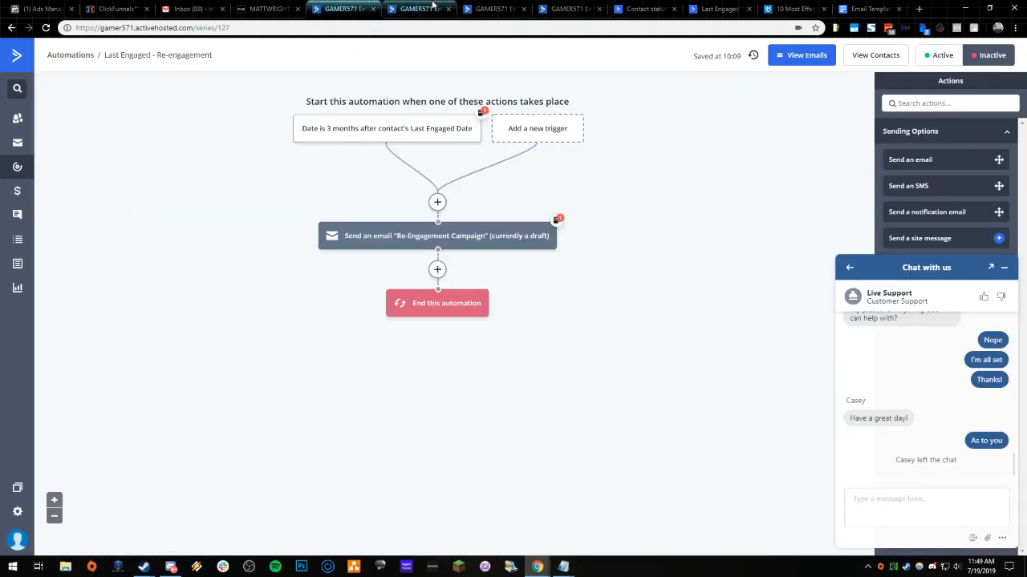
{"action": "left_click", "coordinate": [1004, 267]}
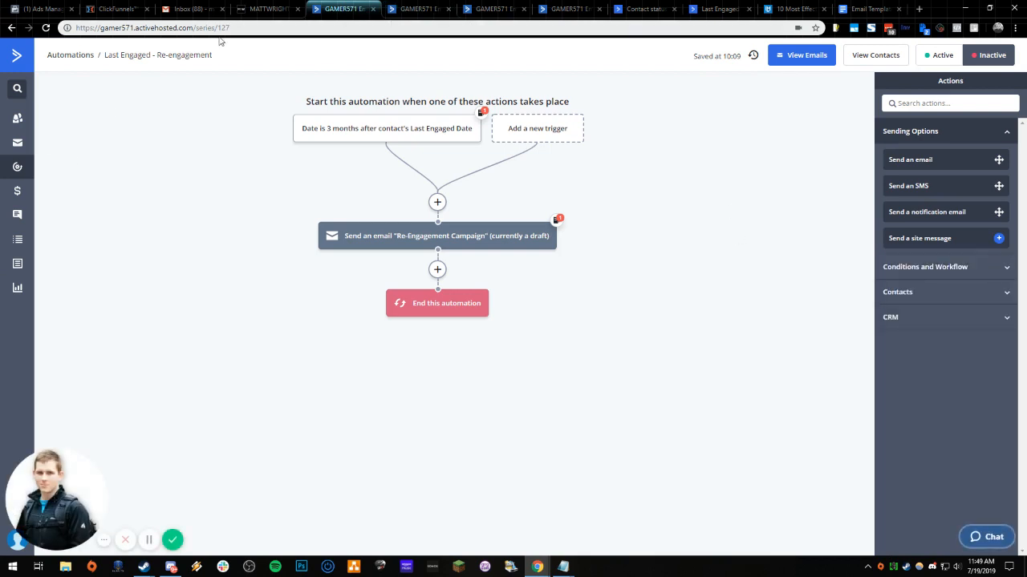
- Go to the Forms area's field management page to examine the contact fields
{"action": "left_click", "coordinate": [17, 263]}
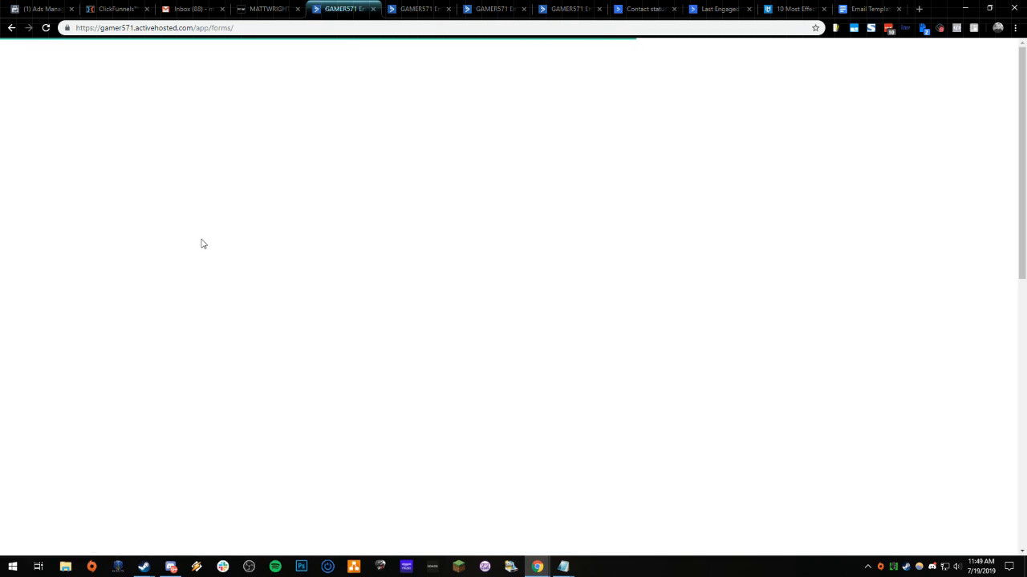
{"action": "left_click", "coordinate": [72, 115]}
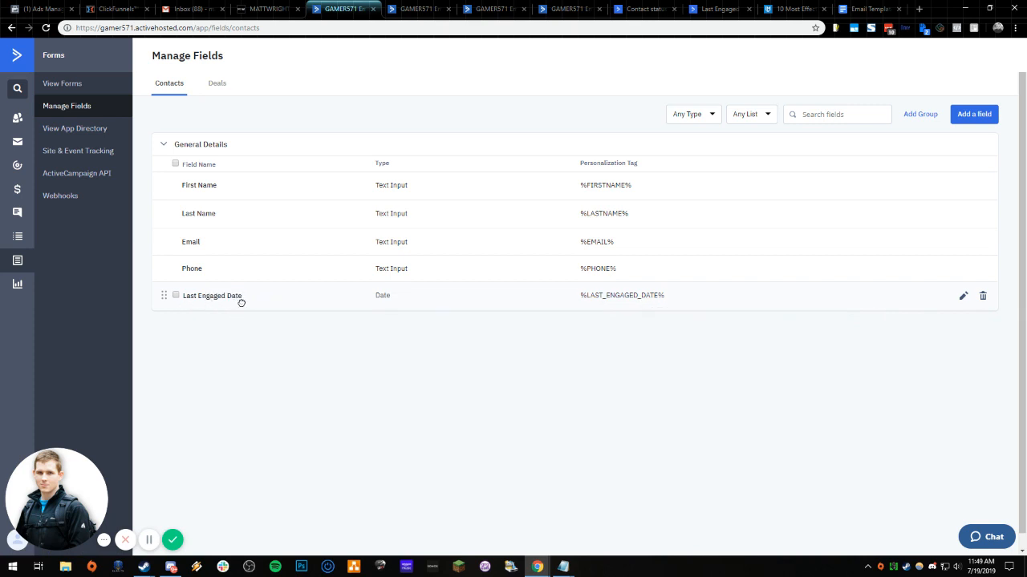
{"action": "left_click", "coordinate": [967, 118]}
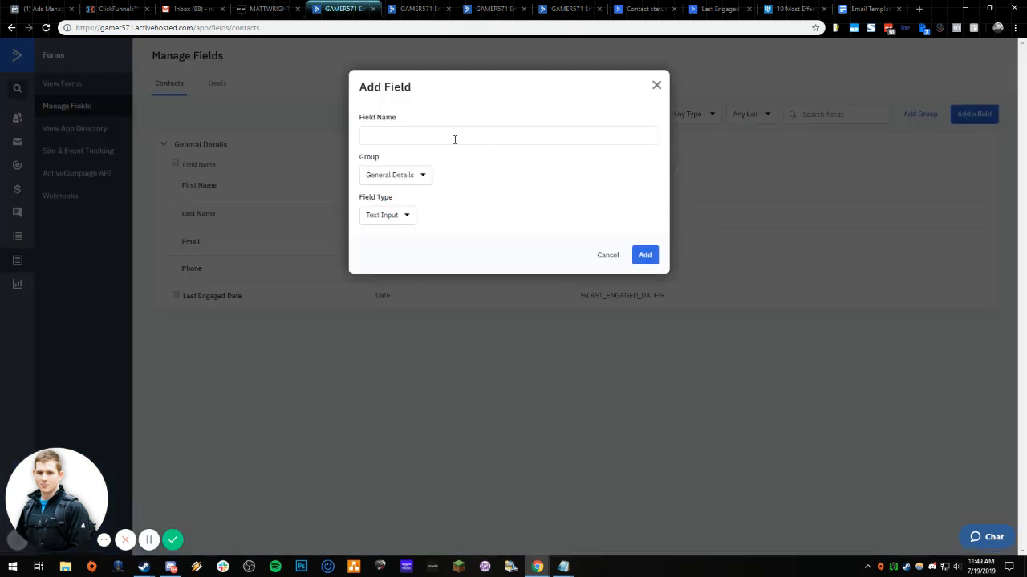
{"action": "type", "text": "asdfasdf"}
{"action": "left_click", "coordinate": [401, 176]}
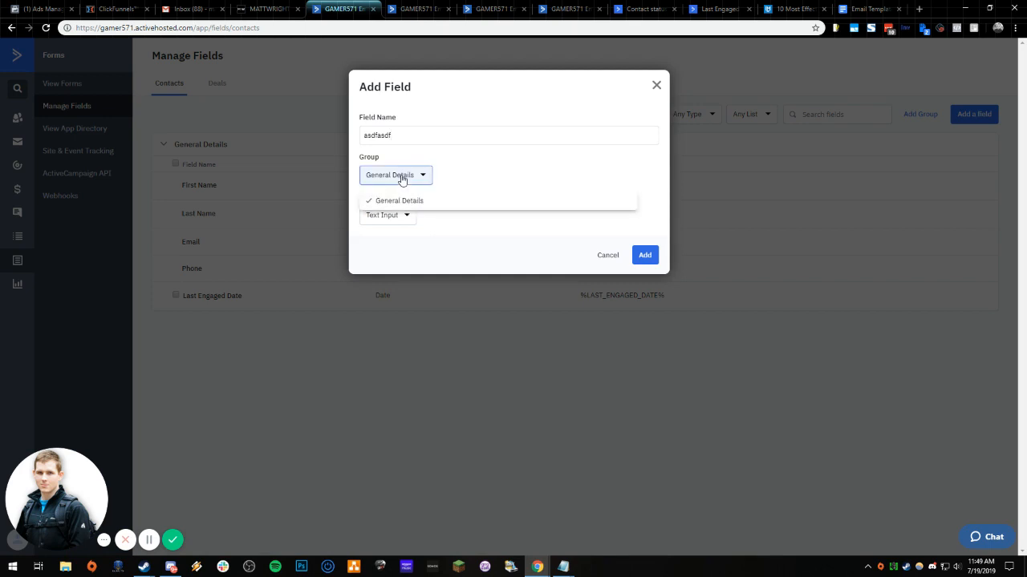
{"action": "left_click", "coordinate": [415, 200]}
{"action": "left_click", "coordinate": [403, 215]}
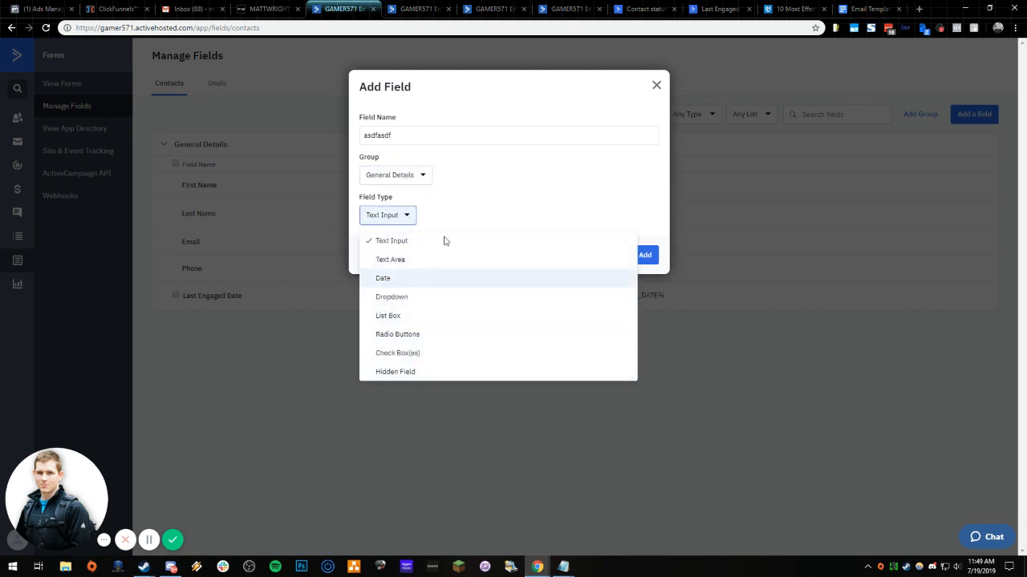
{"action": "left_click", "coordinate": [483, 190]}
{"action": "left_click", "coordinate": [656, 86]}
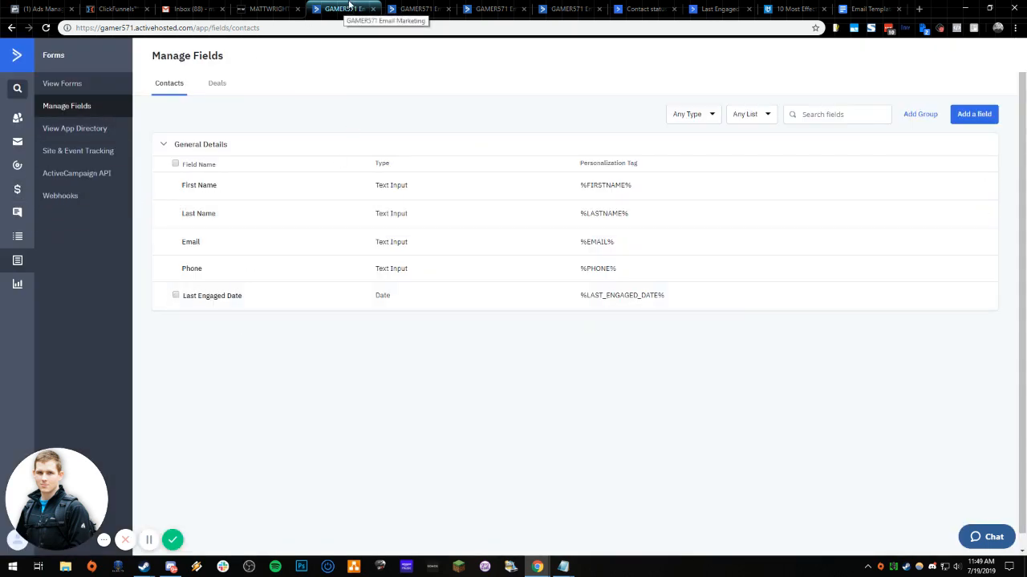
- Delete the Last Engaged - Re-engagement and Last Engaged Date automations from the automations list, acknowledging all four deletion warnings
{"action": "left_click", "coordinate": [373, 9]}
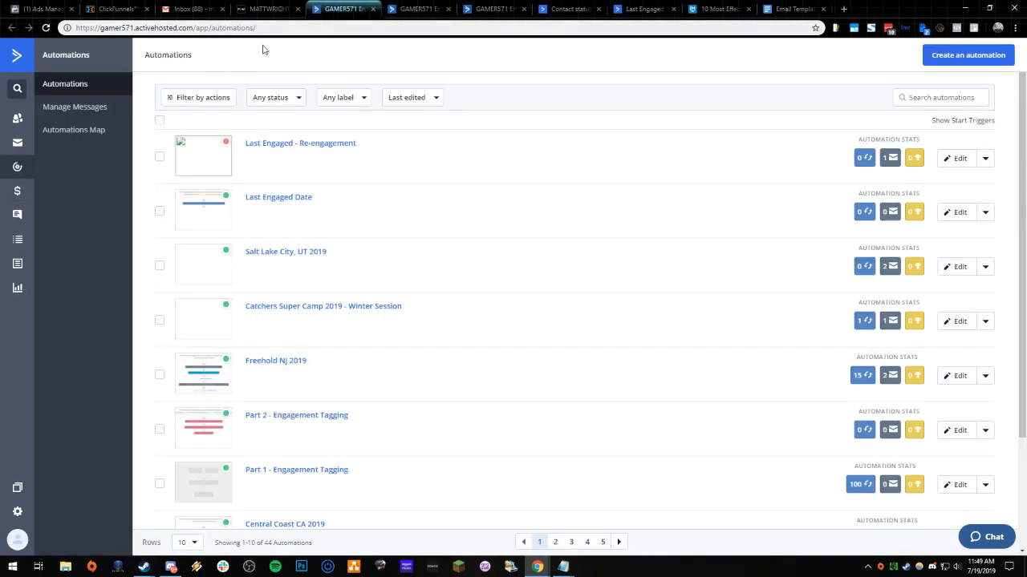
{"action": "left_click", "coordinate": [159, 212]}
{"action": "left_click", "coordinate": [160, 156]}
{"action": "left_click", "coordinate": [370, 97]}
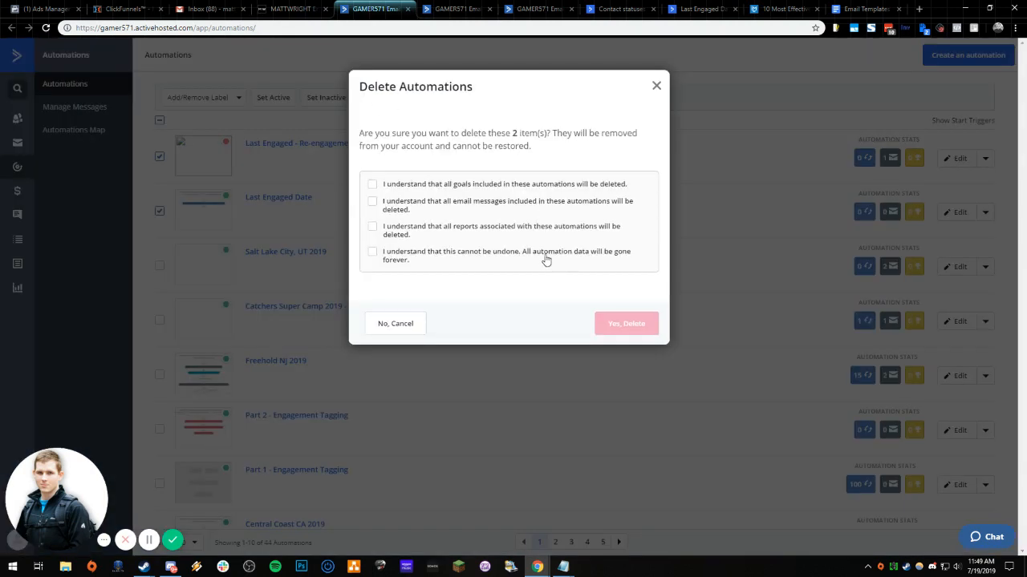
{"action": "left_click", "coordinate": [463, 228]}
{"action": "left_click", "coordinate": [441, 253]}
{"action": "left_click", "coordinate": [436, 204]}
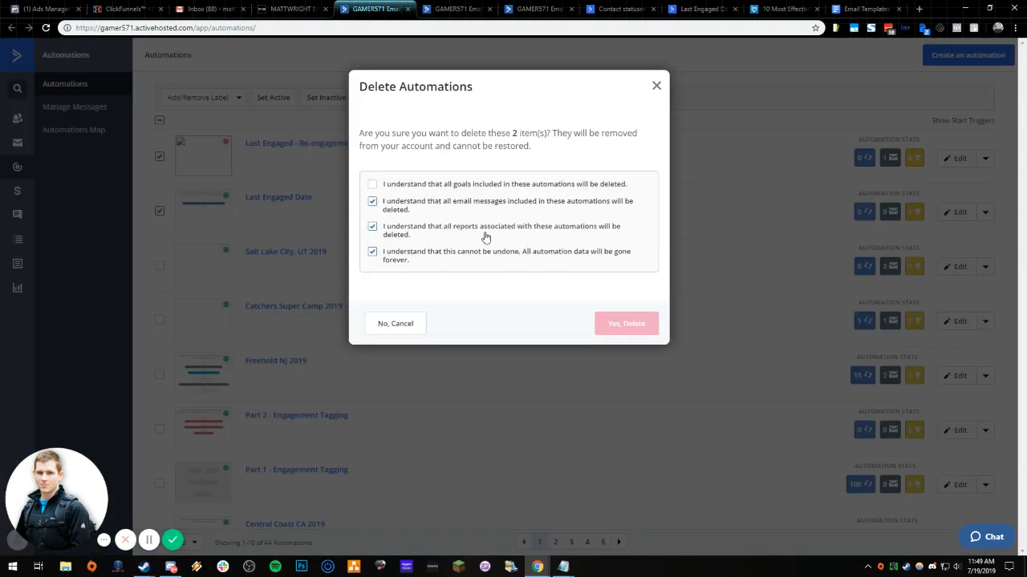
{"action": "left_click", "coordinate": [509, 185]}
{"action": "left_click", "coordinate": [629, 322]}
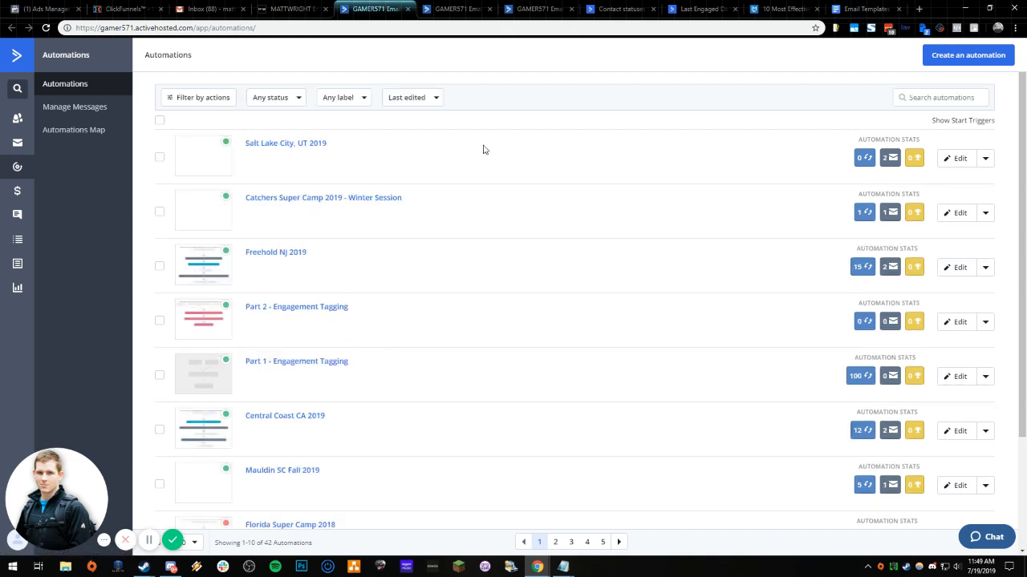
- Create a new automation from the Last Engaged Date recipe, searching the recipes for "last"
{"action": "left_click", "coordinate": [968, 58]}
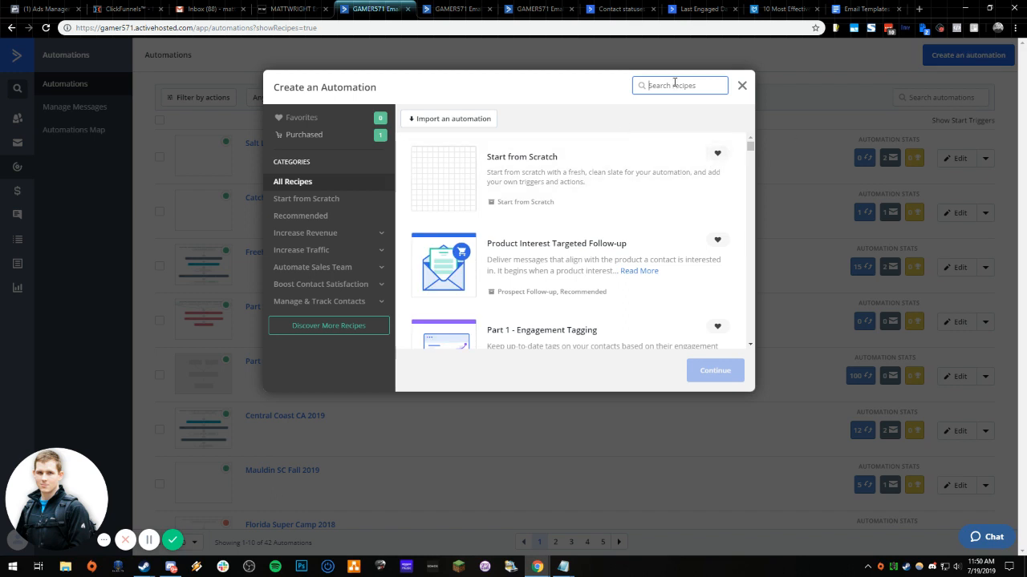
{"action": "type", "text": "last"}
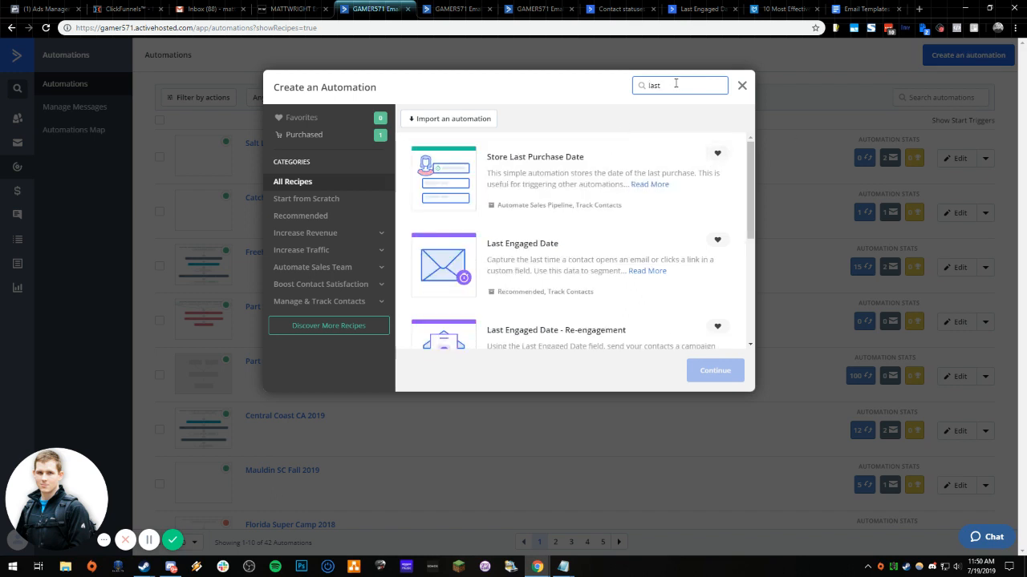
{"action": "left_click", "coordinate": [512, 255]}
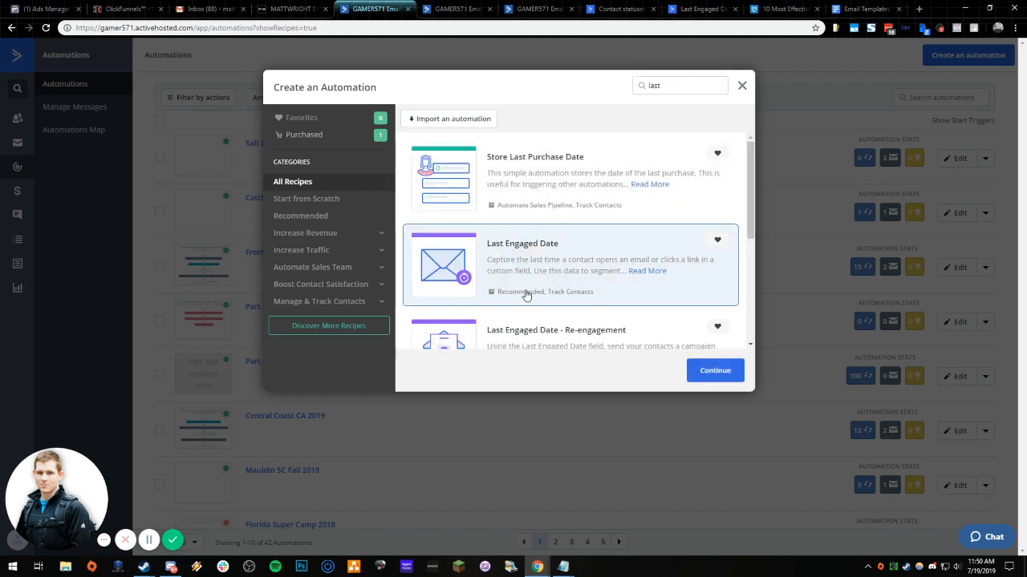
{"action": "scroll", "coordinate": [523, 285], "scroll_direction": "down", "scroll_amount": 1}
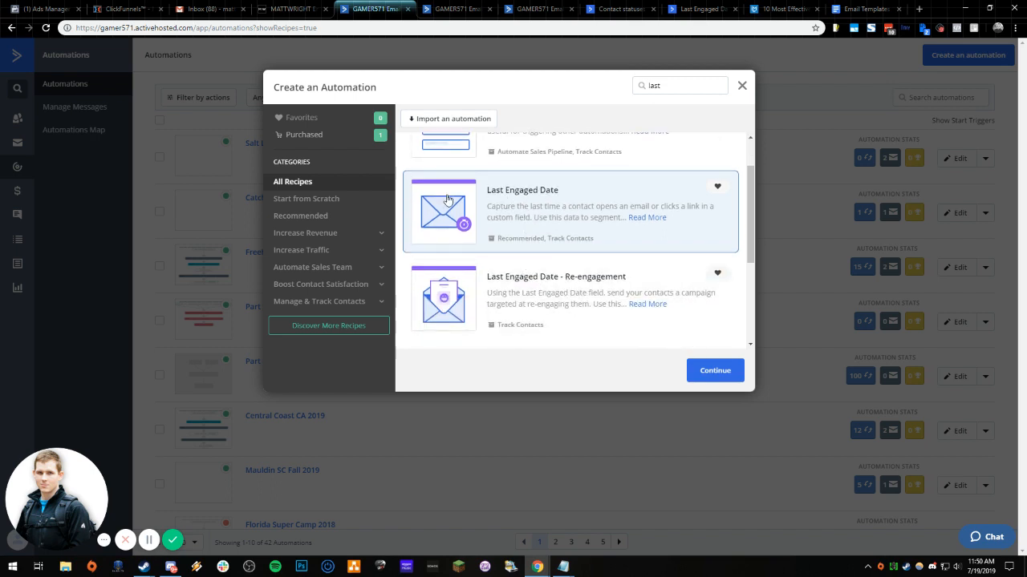
{"action": "left_click", "coordinate": [711, 371]}
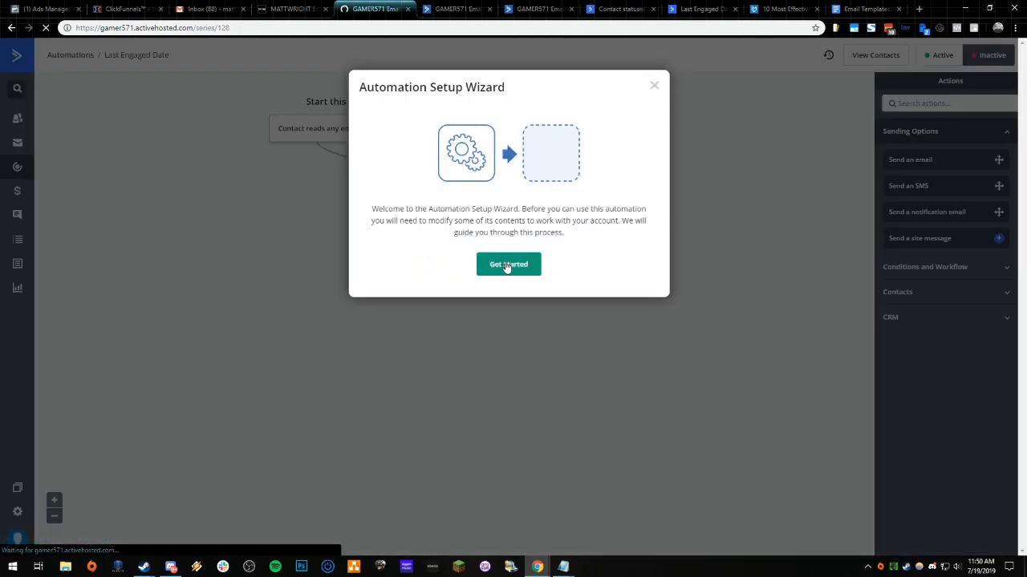
- Complete the setup wizard so the automation updates the Last Engaged Date field to current time, and return to the automations list
{"action": "left_click", "coordinate": [507, 266]}
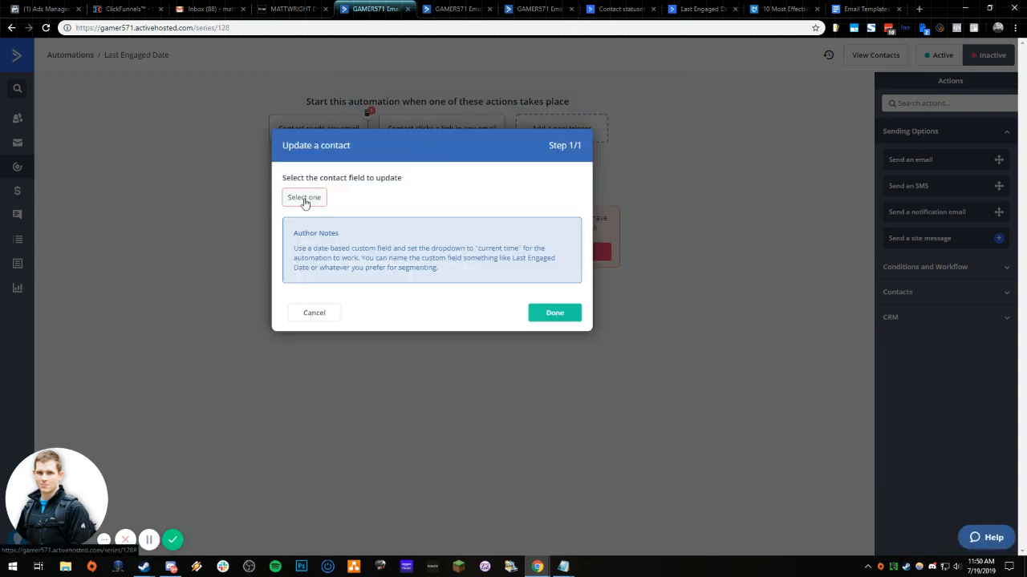
{"action": "left_click", "coordinate": [303, 198]}
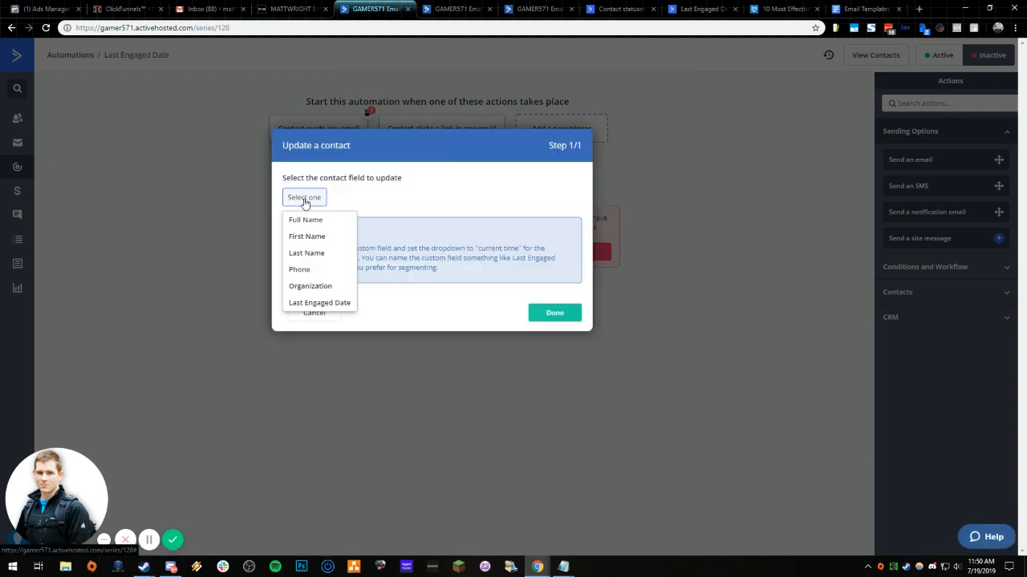
{"action": "left_click", "coordinate": [318, 304]}
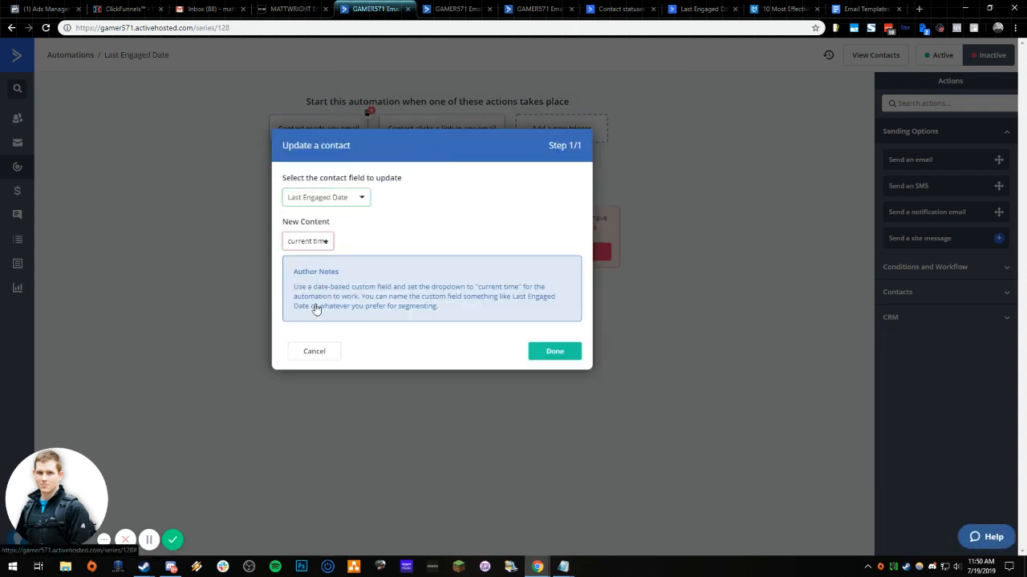
{"action": "left_click", "coordinate": [316, 243]}
{"action": "left_click_drag", "start_coordinate": [480, 287], "coordinate": [517, 287]}
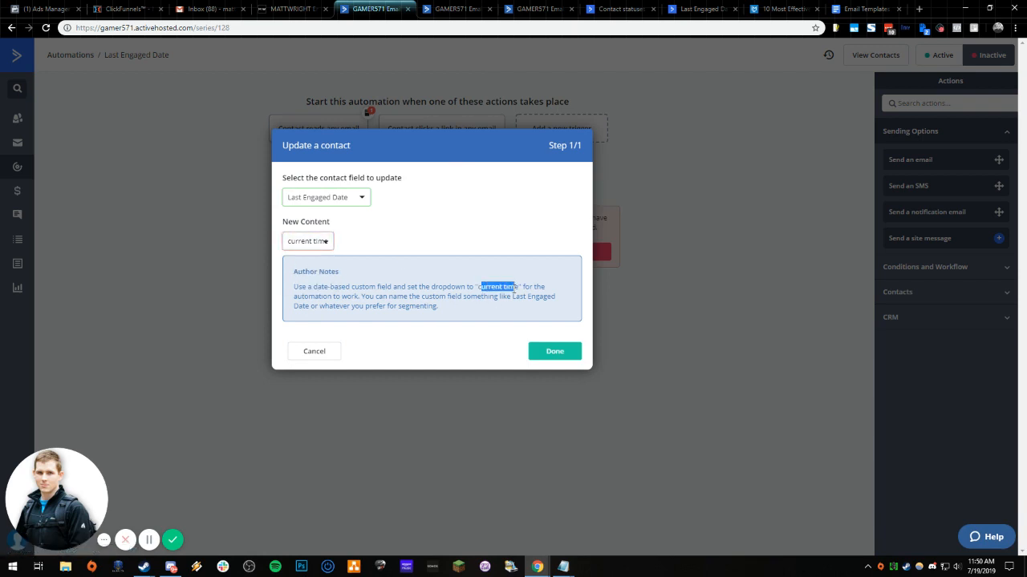
{"action": "left_click", "coordinate": [313, 243]}
{"action": "left_click", "coordinate": [316, 263]}
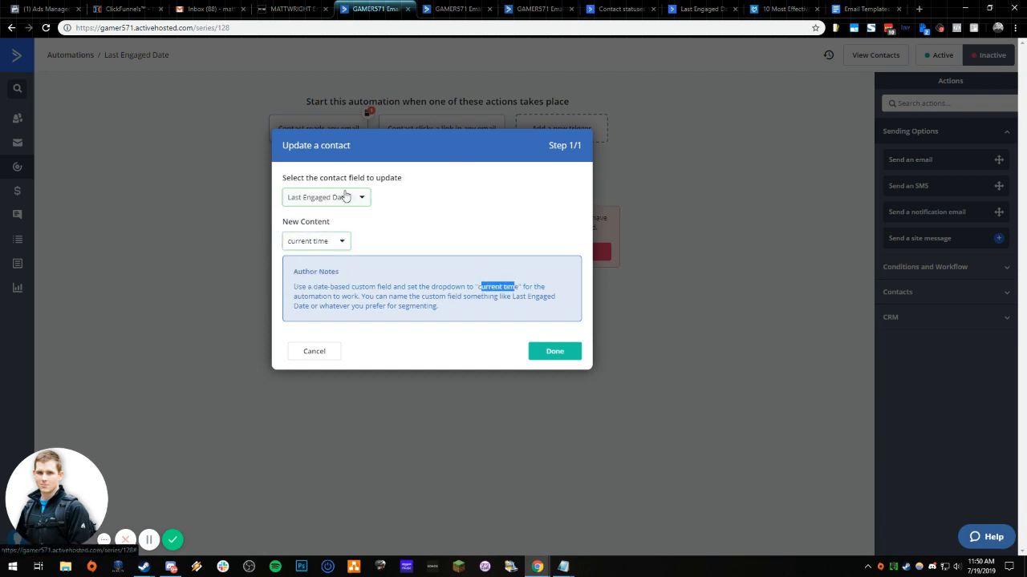
{"action": "left_click", "coordinate": [542, 351]}
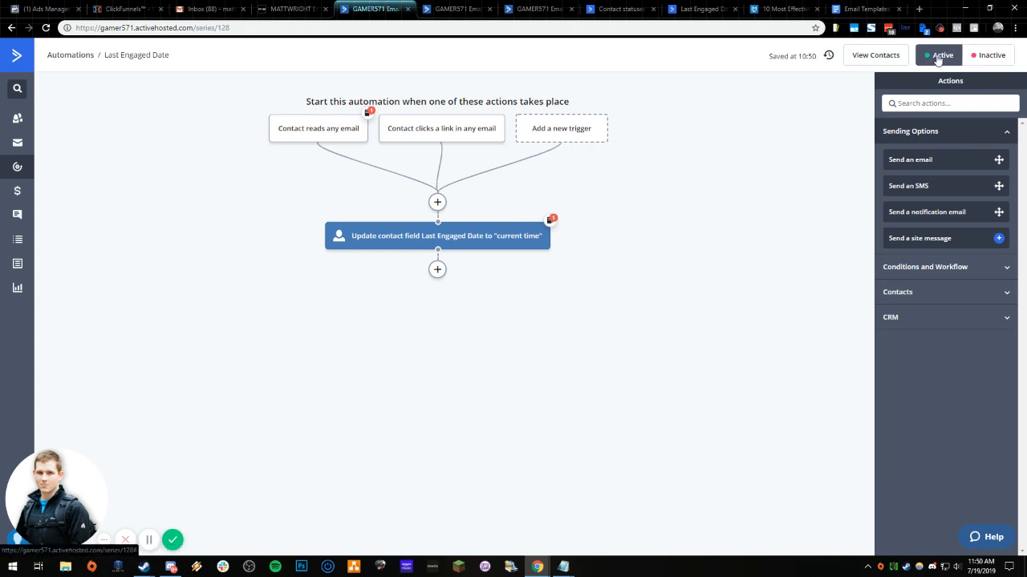
{"action": "left_click", "coordinate": [17, 169]}
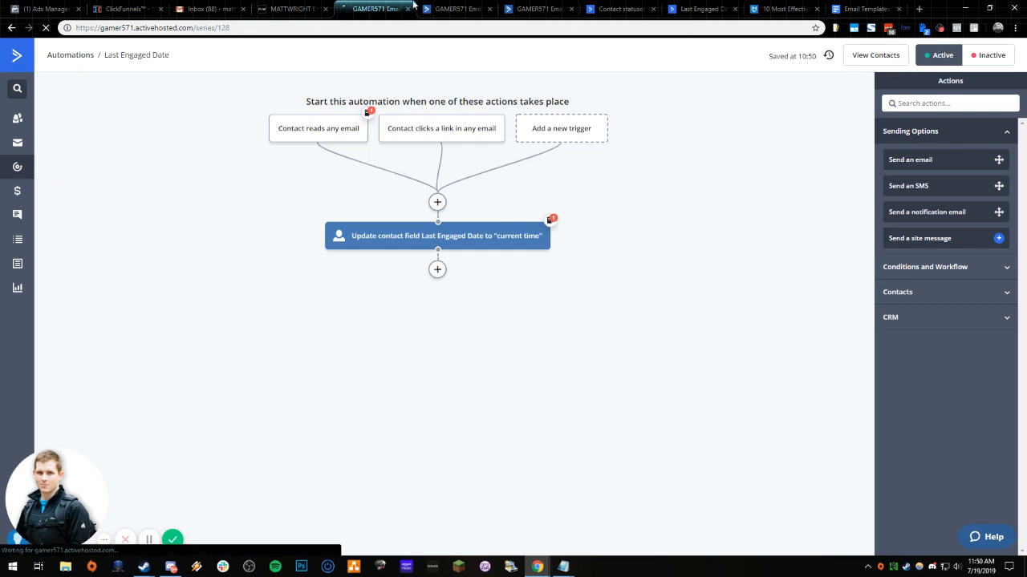
{"action": "left_click", "coordinate": [456, 5]}
{"action": "key", "text": "ctrl+w"}
{"action": "left_click", "coordinate": [374, 5]}
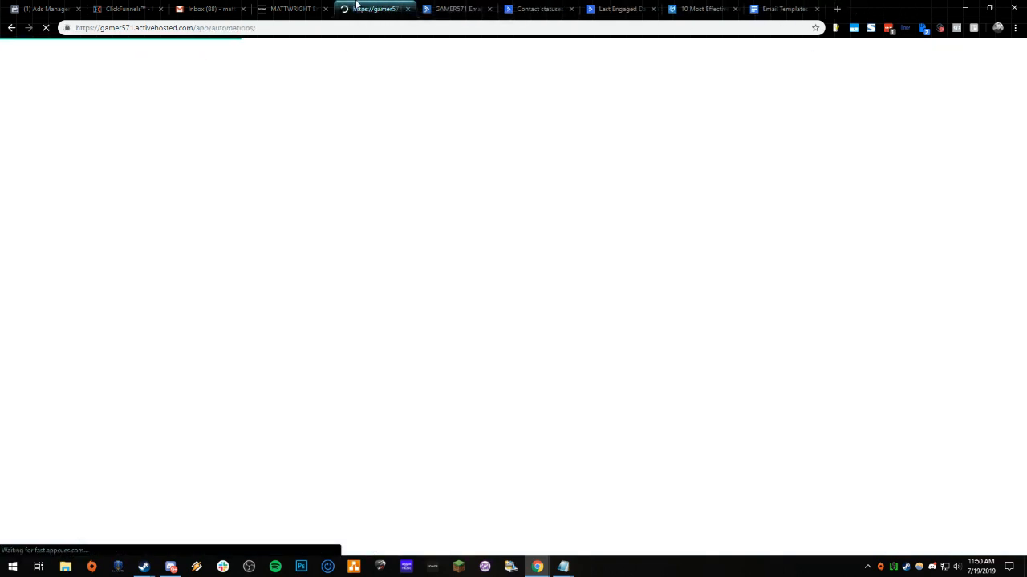
{"action": "key", "text": "ctrl+shift+t"}
{"action": "left_click", "coordinate": [373, 6]}
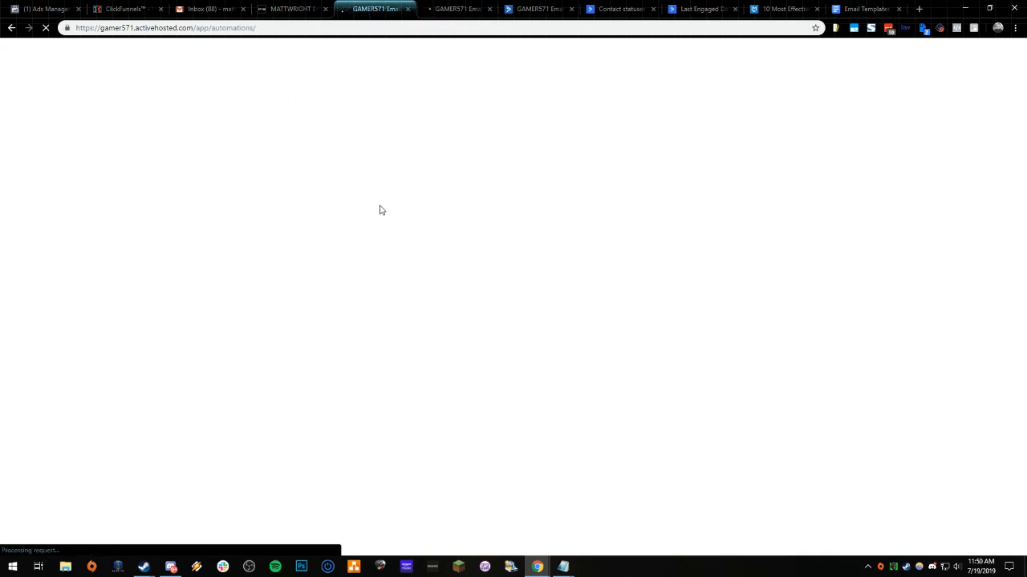
- Create another automation from the Last Engaged Date - Re-engagement recipe, searching the recipes for "last en"
{"action": "left_click", "coordinate": [965, 58]}
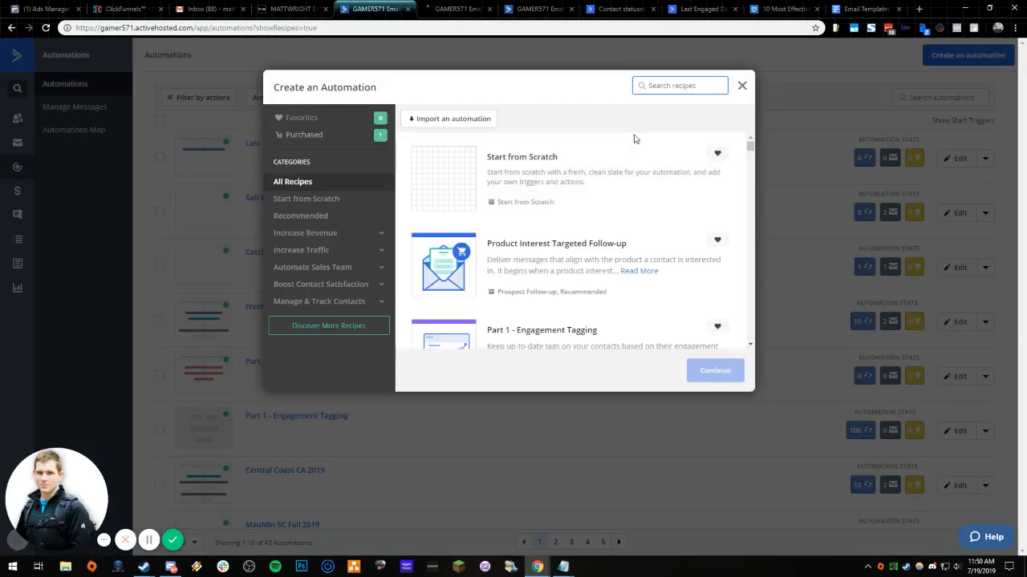
{"action": "type", "text": "last en"}
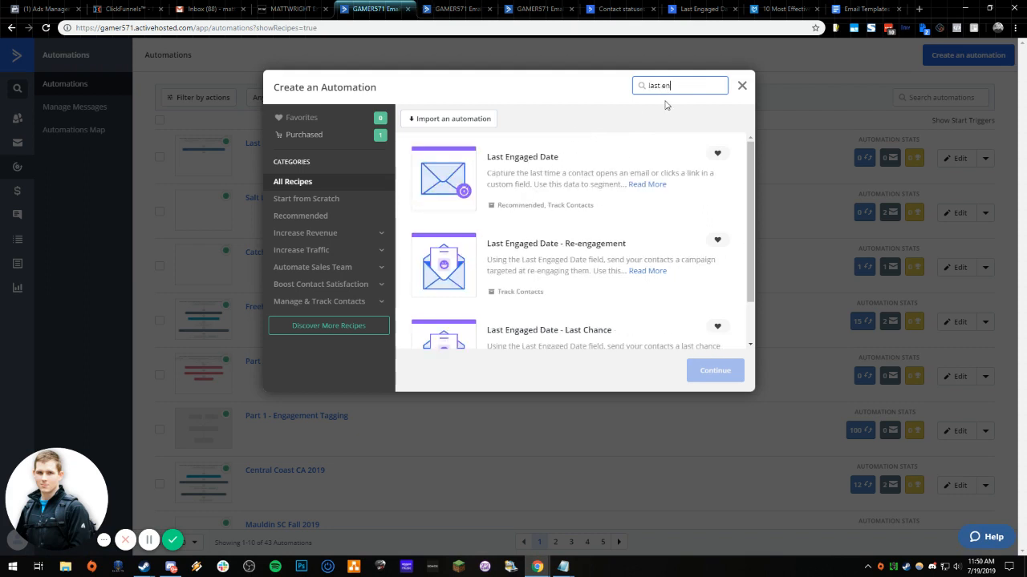
{"action": "left_click", "coordinate": [514, 260]}
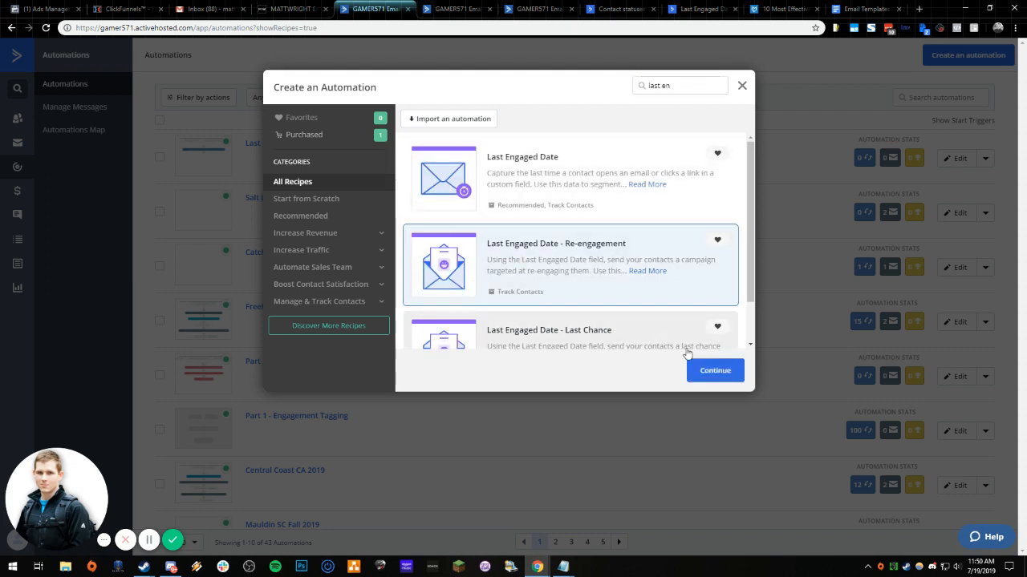
{"action": "left_click", "coordinate": [702, 372]}
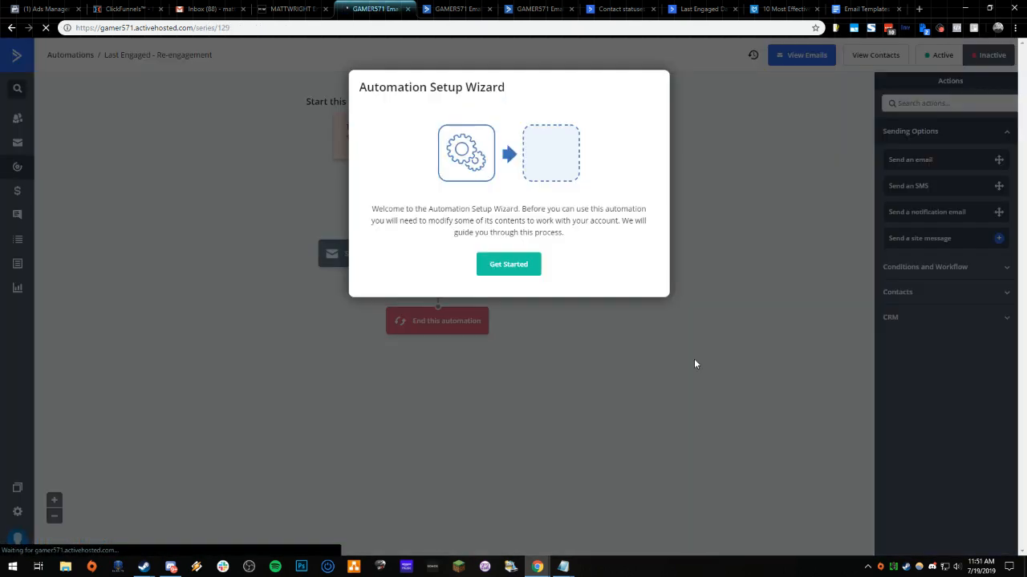
- Complete the setup wizard with Last Engaged Date as the date field of the re-engagement automation's start trigger
{"action": "left_click", "coordinate": [509, 267]}
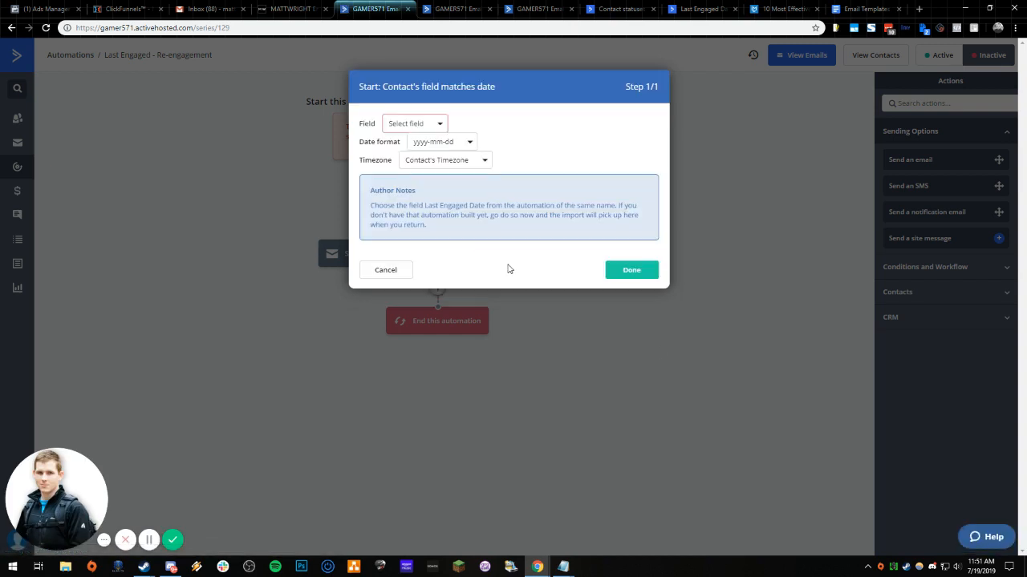
{"action": "left_click", "coordinate": [431, 123]}
{"action": "left_click", "coordinate": [434, 188]}
{"action": "left_click_drag", "start_coordinate": [380, 204], "coordinate": [538, 228]}
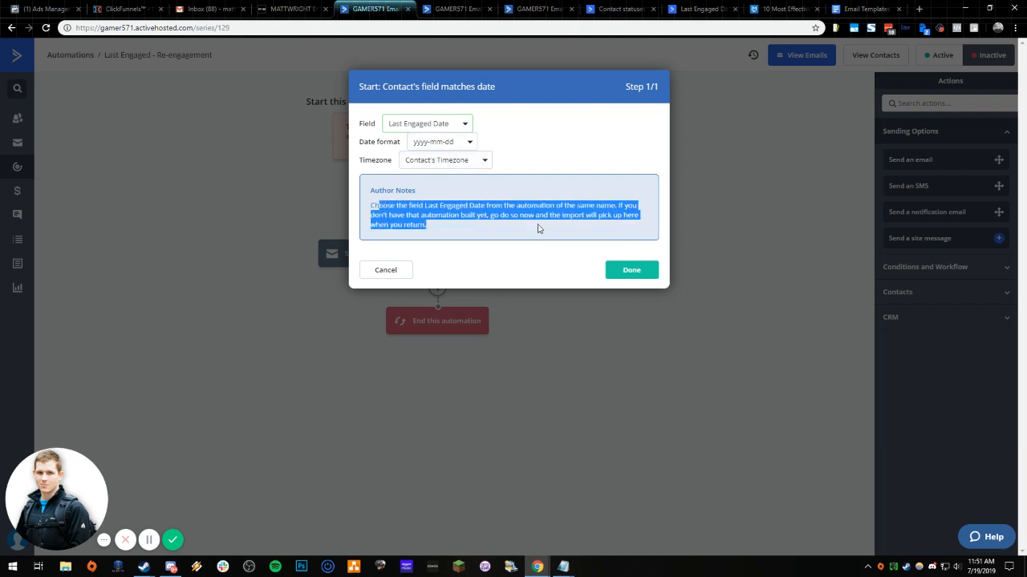
{"action": "left_click", "coordinate": [631, 270]}
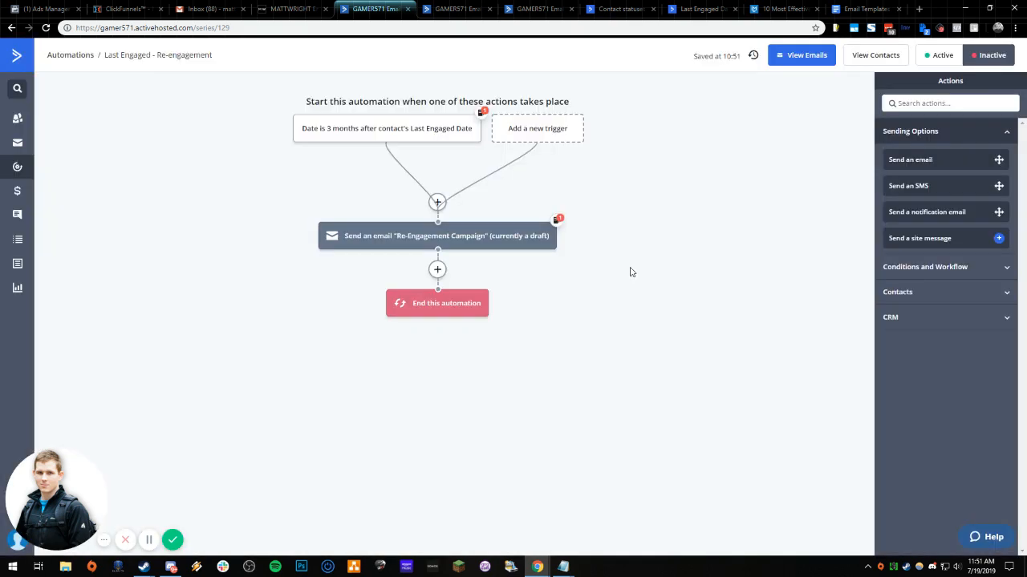
- Review the Last Engaged Date automation opened from the automations list, the Last Engaged - Re-engagement automation, and Part 2 - Engagement Tagging
{"action": "mouse_move", "coordinate": [459, 243]}
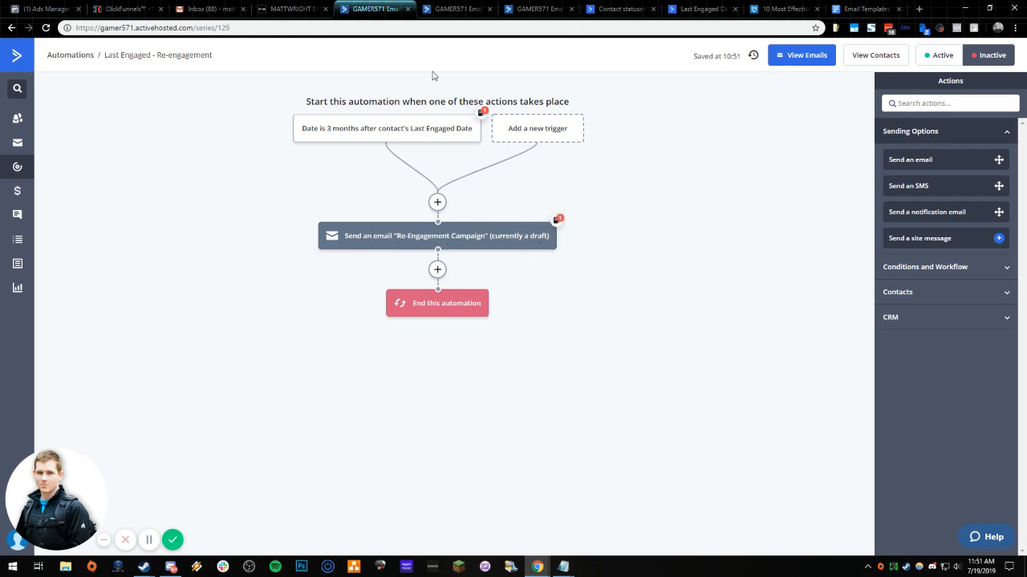
{"action": "left_click", "coordinate": [17, 166]}
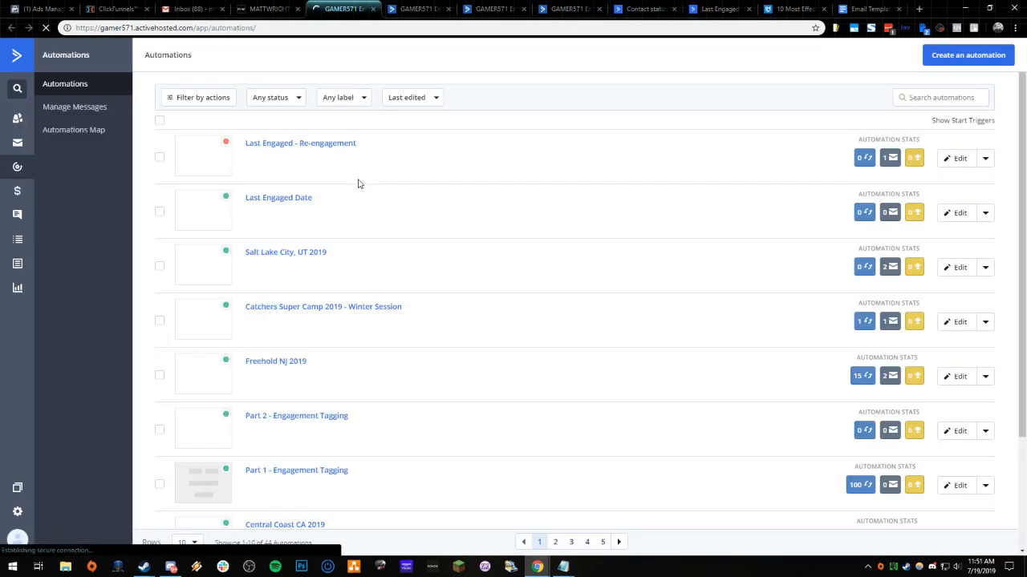
{"action": "left_click", "coordinate": [295, 201]}
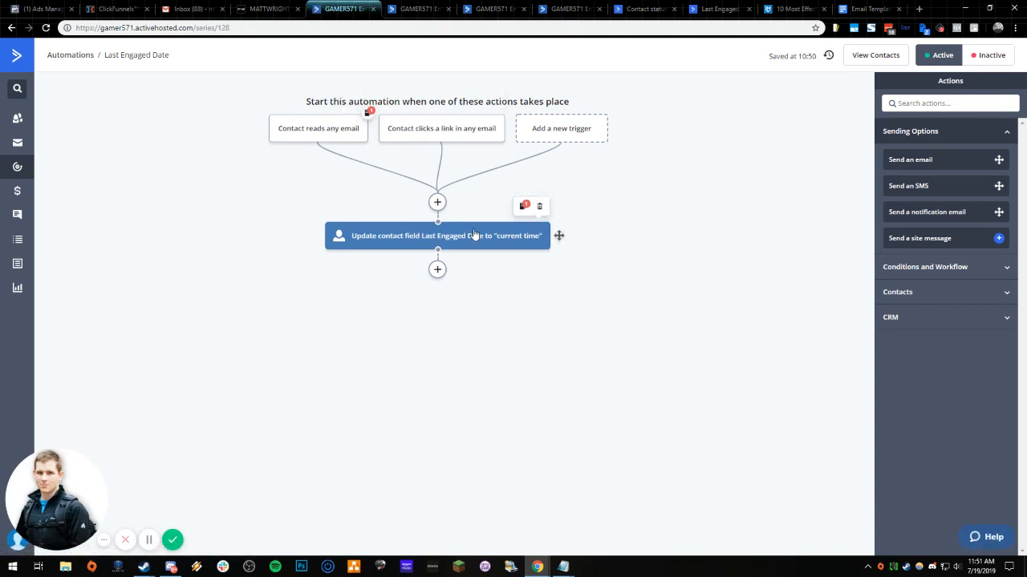
{"action": "left_click", "coordinate": [413, 9]}
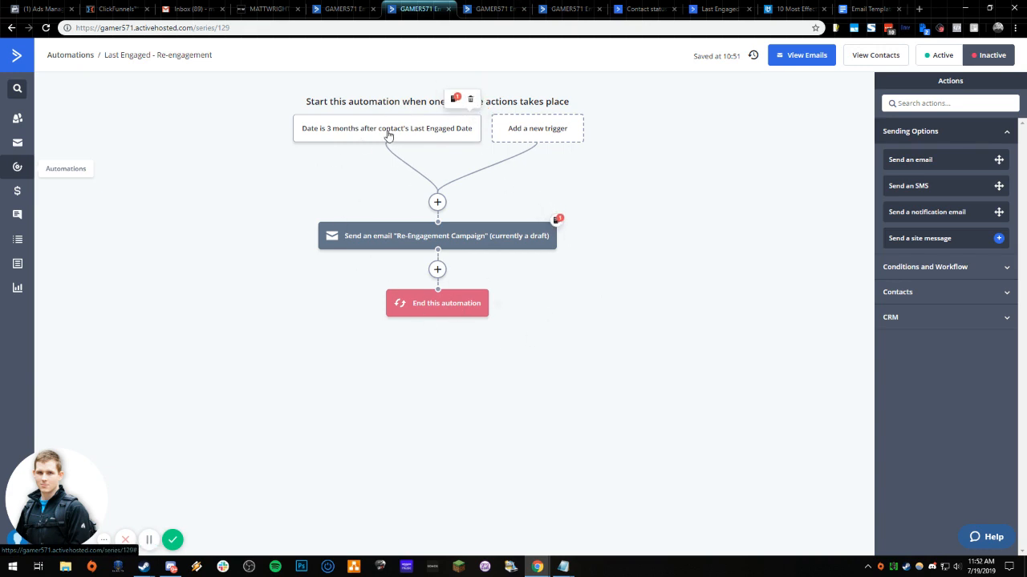
{"action": "left_click", "coordinate": [493, 9]}
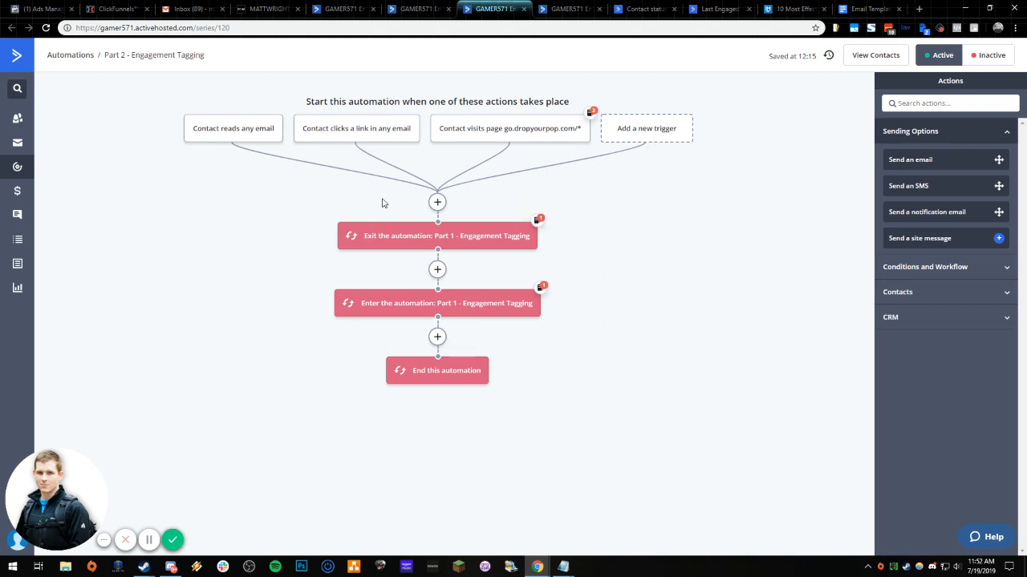
- Examine the sequence of tag and wait actions in the Part 1 - Engagement Tagging automation through to its end
{"action": "key", "text": "ctrl+Tab"}
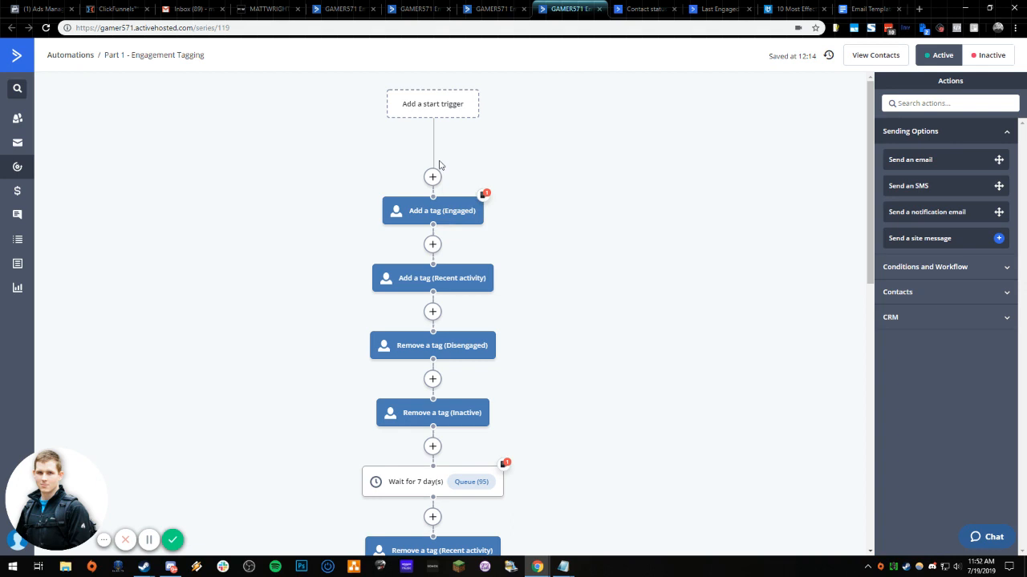
{"action": "scroll", "coordinate": [326, 259], "scroll_direction": "down", "scroll_amount": 2}
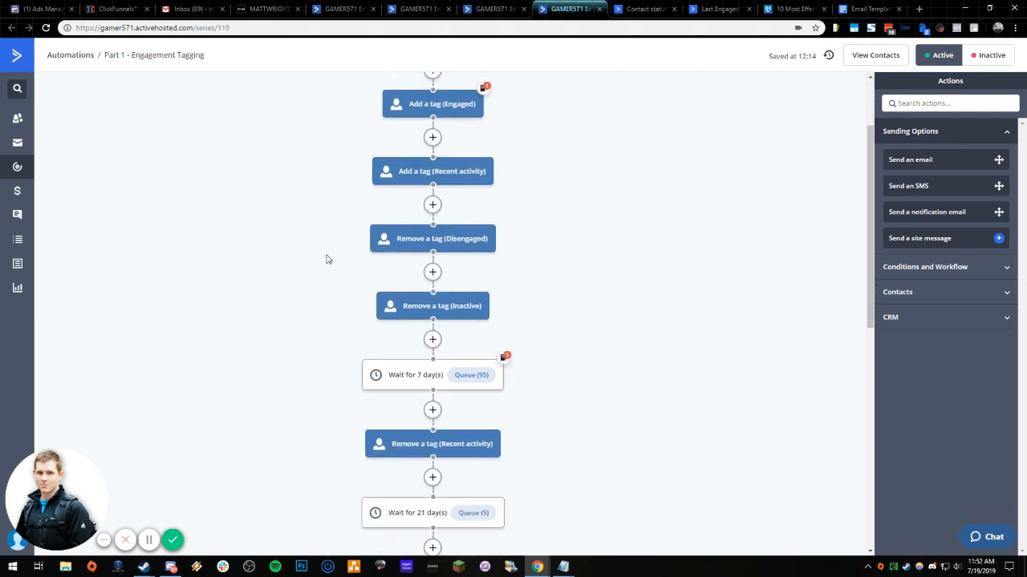
{"action": "scroll", "coordinate": [259, 361], "scroll_direction": "down", "scroll_amount": 2}
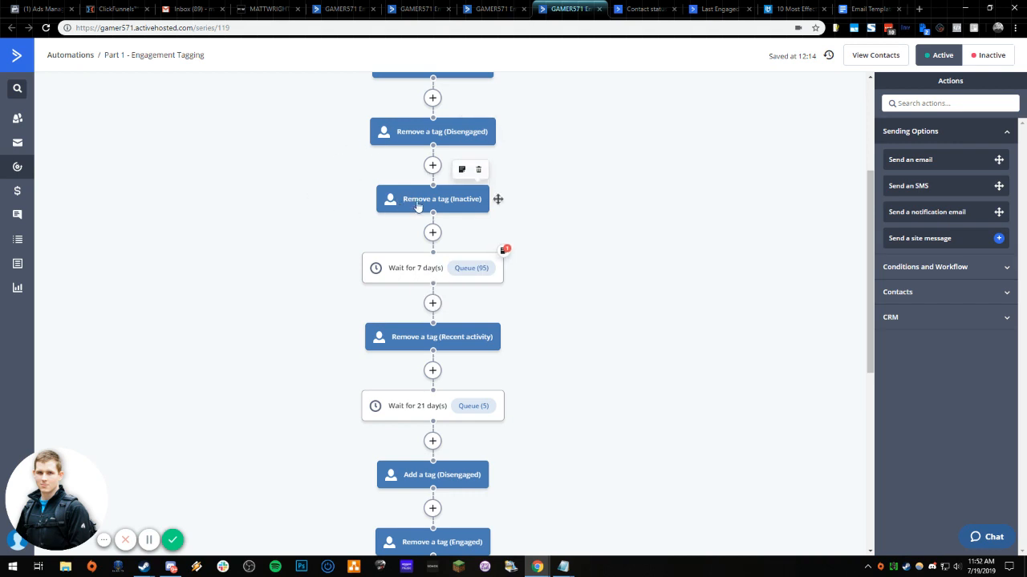
{"action": "scroll", "coordinate": [348, 243], "scroll_direction": "down", "scroll_amount": 3}
{"action": "scroll", "coordinate": [437, 119], "scroll_direction": "down", "scroll_amount": 4}
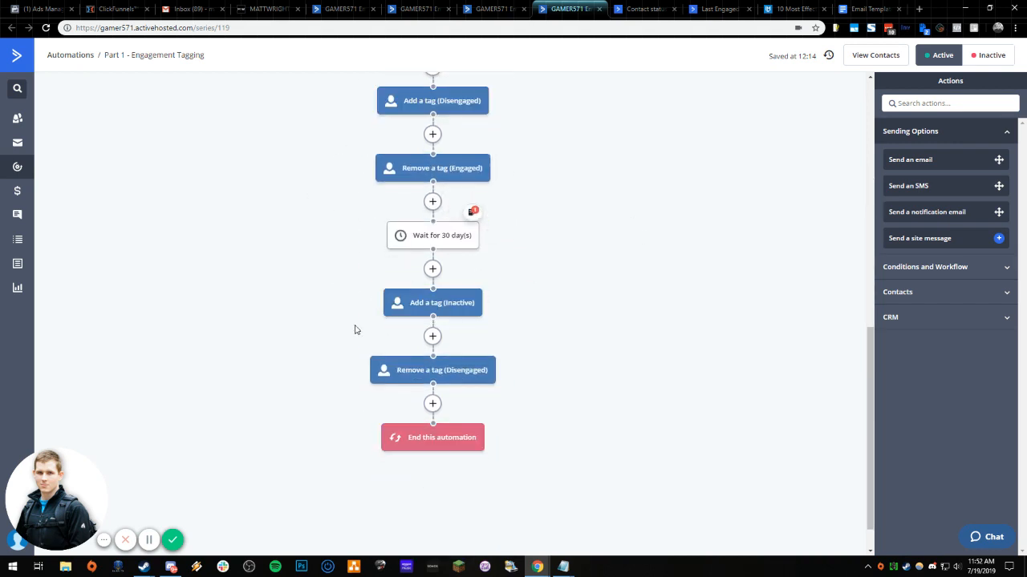
{"action": "mouse_move", "coordinate": [443, 310]}
{"action": "scroll", "coordinate": [439, 312], "scroll_direction": "up", "scroll_amount": 7}
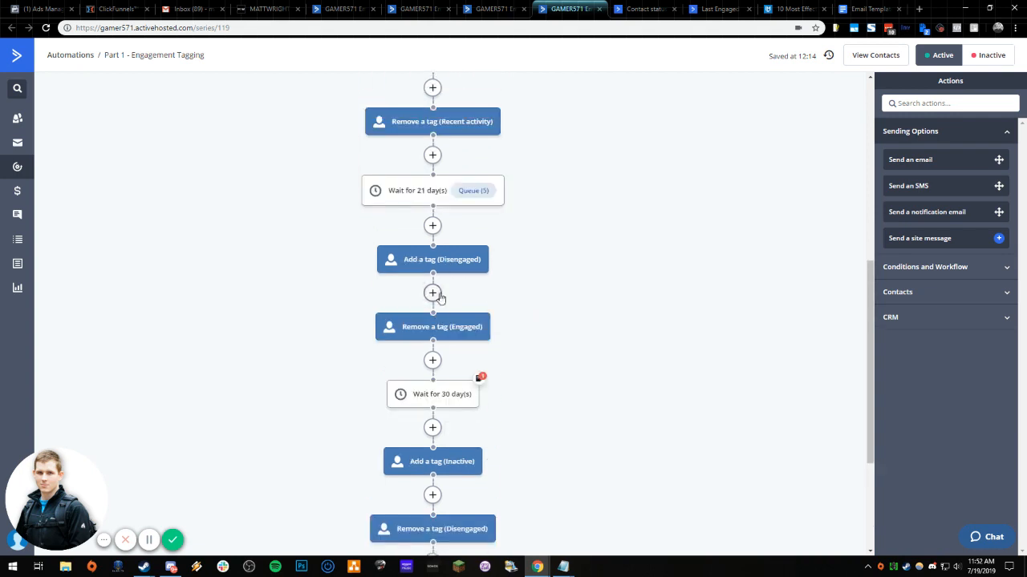
{"action": "scroll", "coordinate": [432, 228], "scroll_direction": "up", "scroll_amount": 2}
{"action": "scroll", "coordinate": [412, 304], "scroll_direction": "down", "scroll_amount": 8}
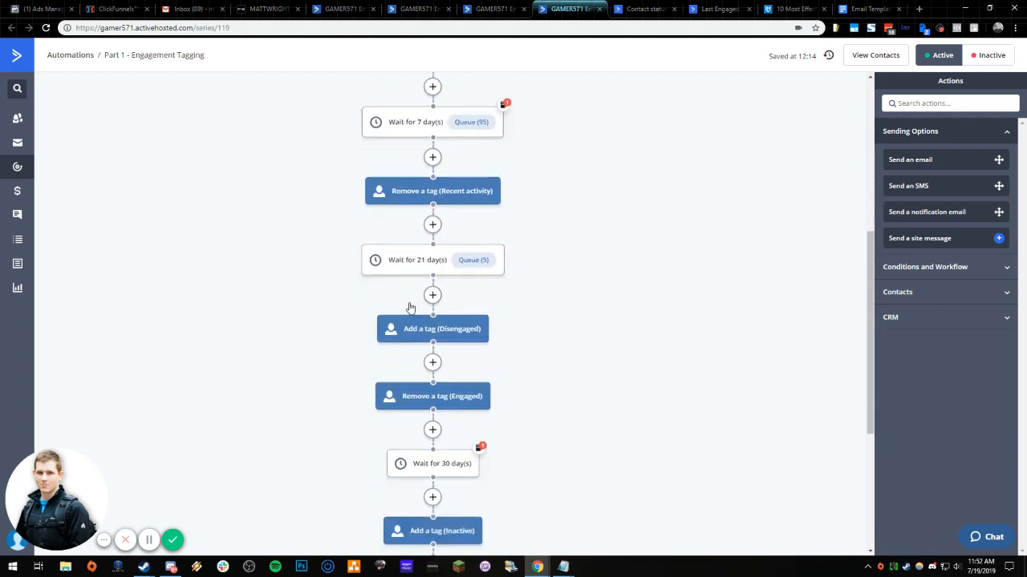
{"action": "mouse_move", "coordinate": [414, 359]}
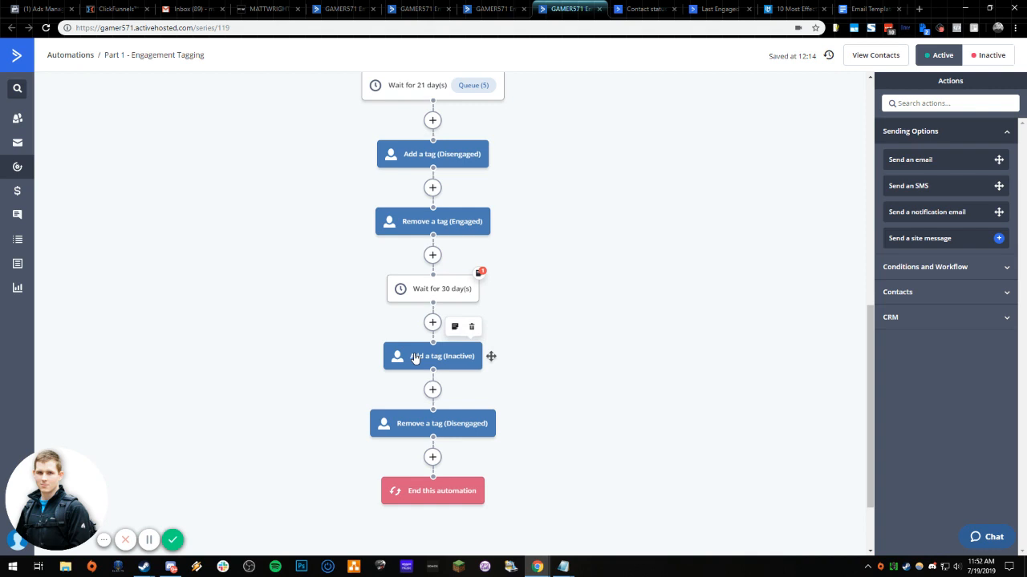
{"action": "scroll", "coordinate": [415, 353], "scroll_direction": "up", "scroll_amount": 10}
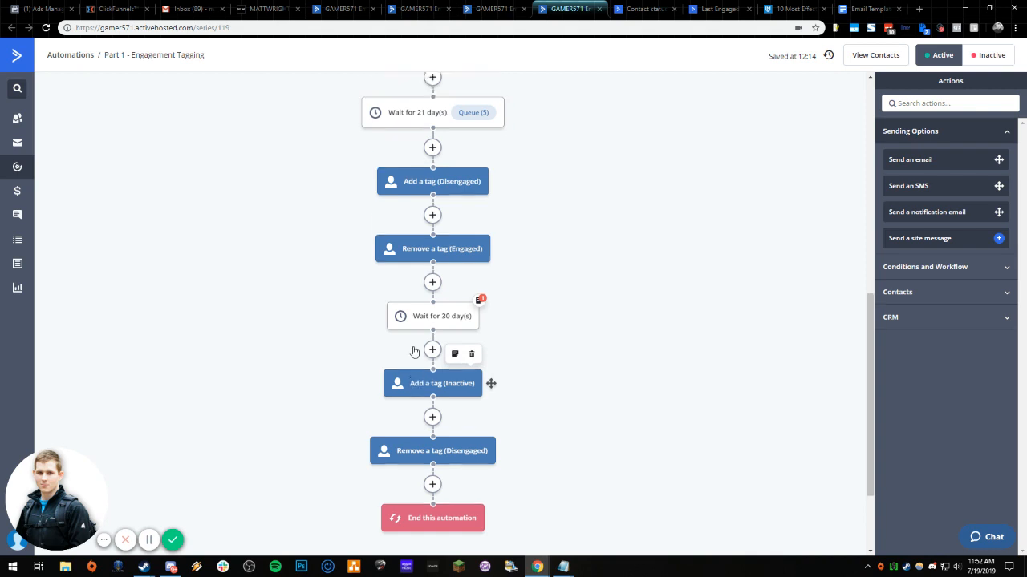
{"action": "scroll", "coordinate": [324, 220], "scroll_direction": "down", "scroll_amount": 4}
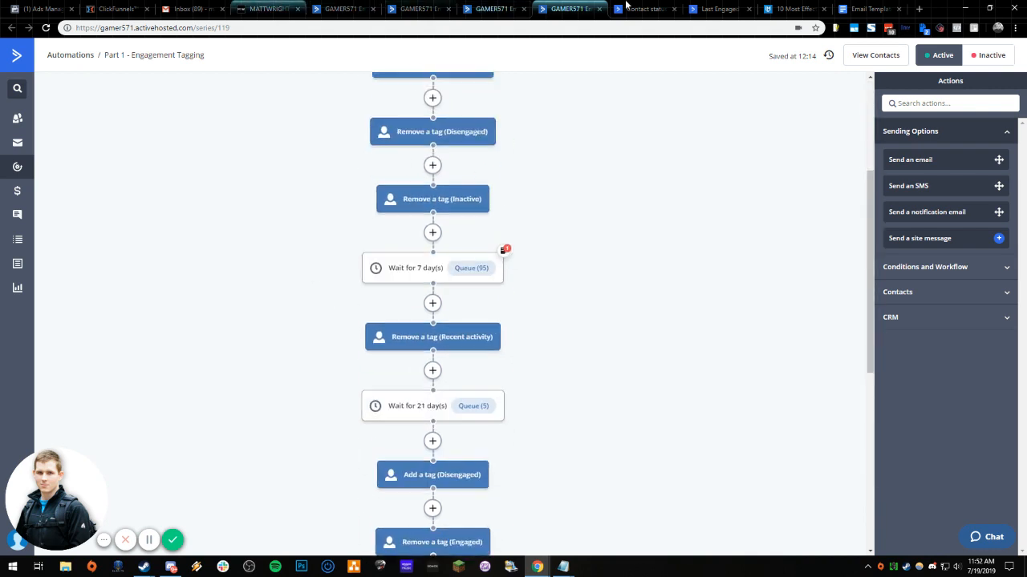
- Compare the open Last Engaged Date, Re-engagement and Engagement Tagging automations with one another
{"action": "left_click", "coordinate": [354, 5]}
{"action": "left_click", "coordinate": [419, 6]}
{"action": "left_click", "coordinate": [495, 5]}
{"action": "left_click", "coordinate": [558, 6]}
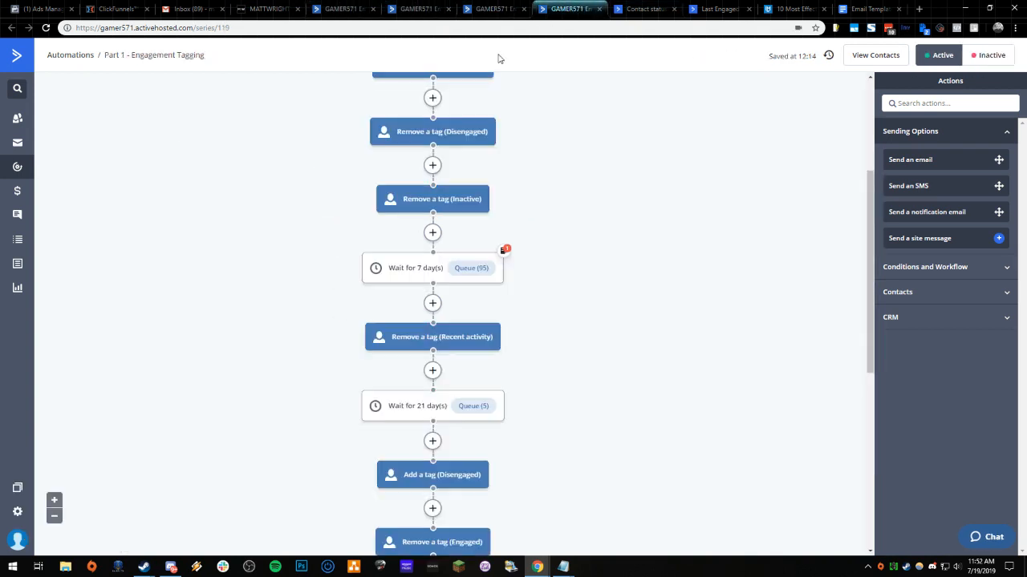
{"action": "scroll", "coordinate": [319, 348], "scroll_direction": "up", "scroll_amount": 5}
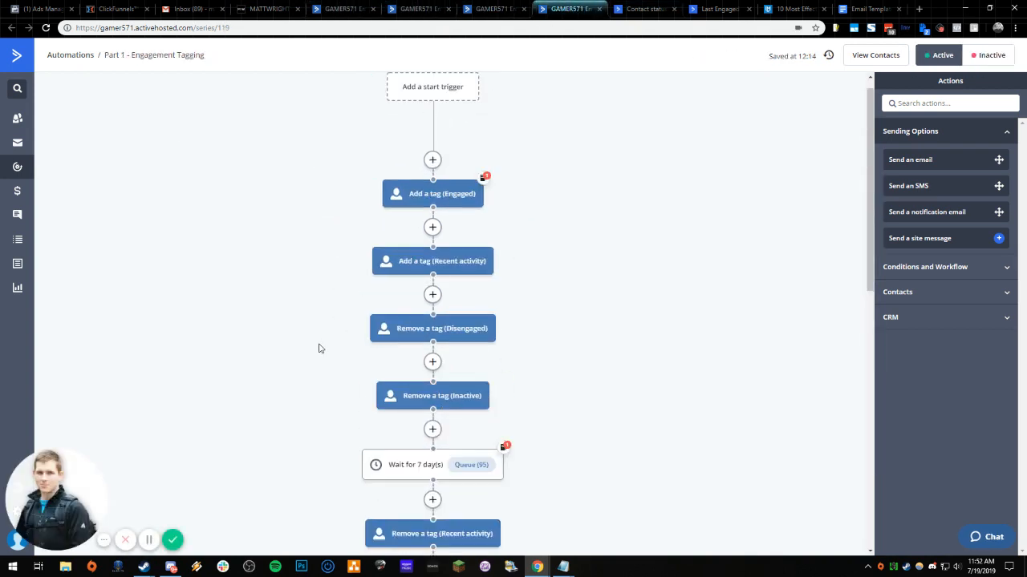
{"action": "left_click", "coordinate": [418, 7]}
{"action": "left_click", "coordinate": [345, 7]}
{"action": "left_click", "coordinate": [402, 5]}
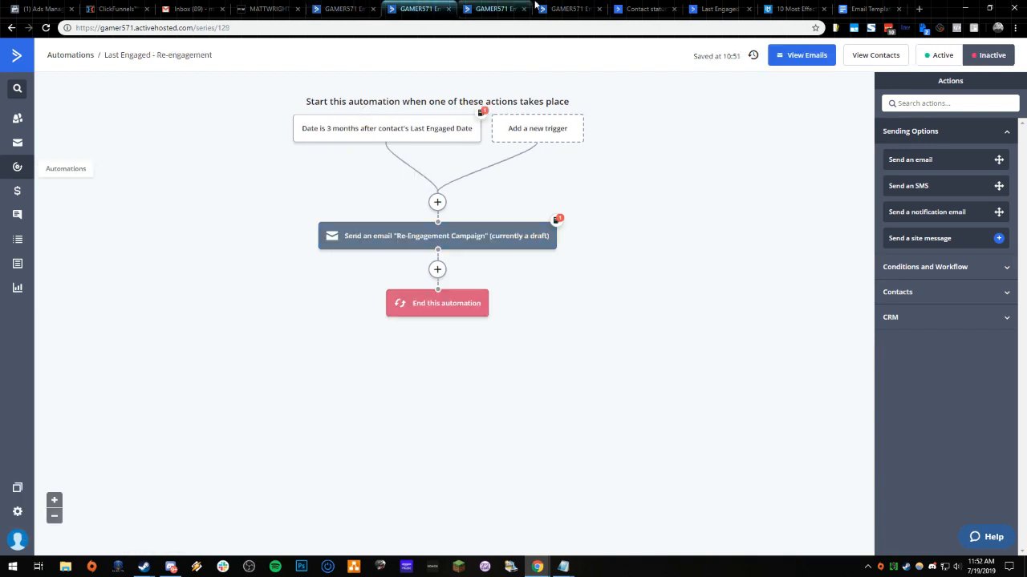
- Start an If/Else action at the top of the Part 1 - Engagement Tagging automation with the condition "Has been sent"
{"action": "left_click", "coordinate": [570, 8]}
{"action": "left_click", "coordinate": [433, 177]}
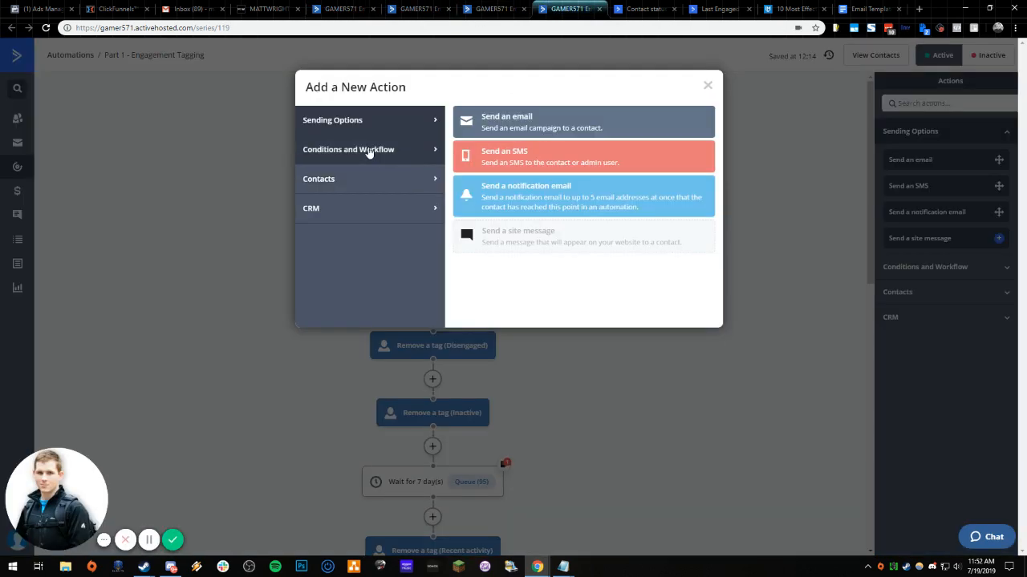
{"action": "left_click", "coordinate": [369, 151]}
{"action": "left_click", "coordinate": [505, 193]}
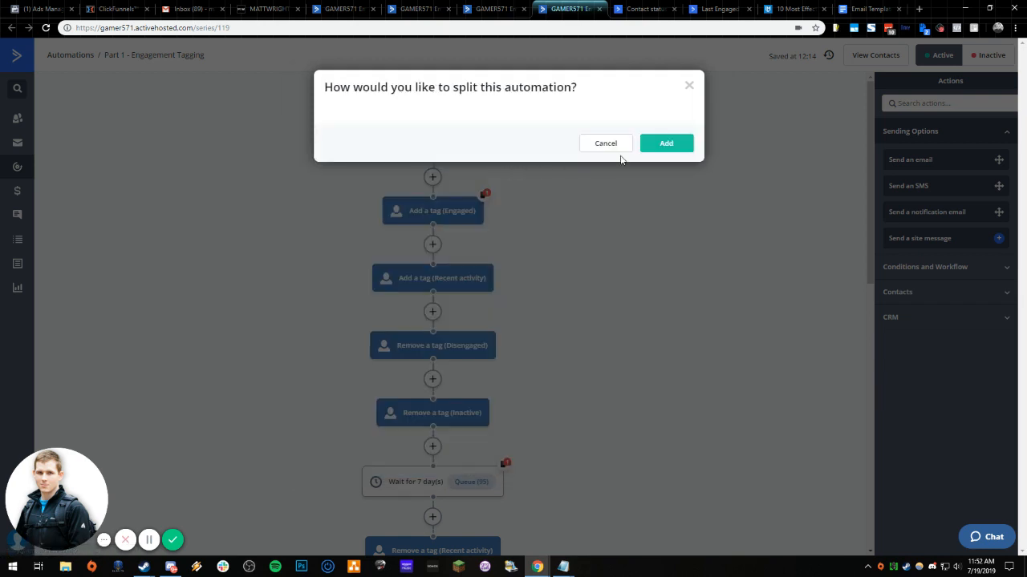
{"action": "left_click", "coordinate": [414, 136]}
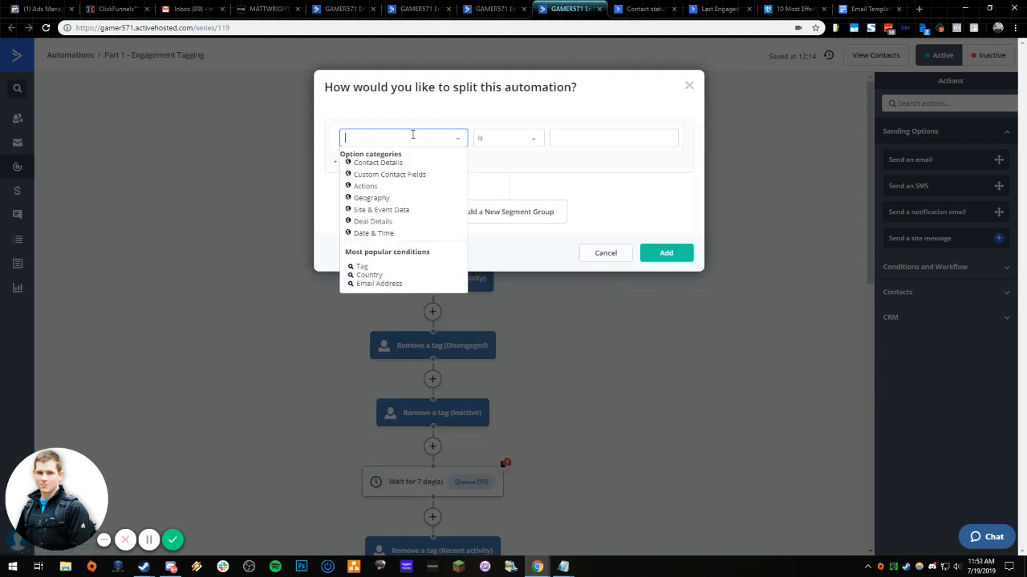
{"action": "type", "text": "has rec"}
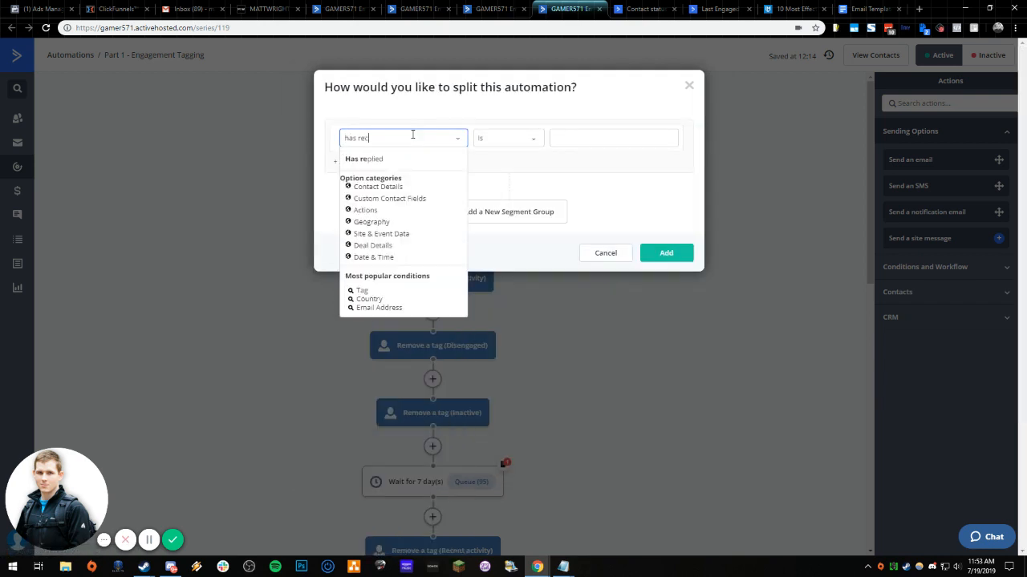
{"action": "key", "text": "ctrl+a"}
{"action": "type", "text": "email"}
{"action": "key", "text": "ctrl+a"}
{"action": "key", "text": "BackSpace"}
{"action": "type", "text": "has been"}
{"action": "left_click", "coordinate": [381, 159]}
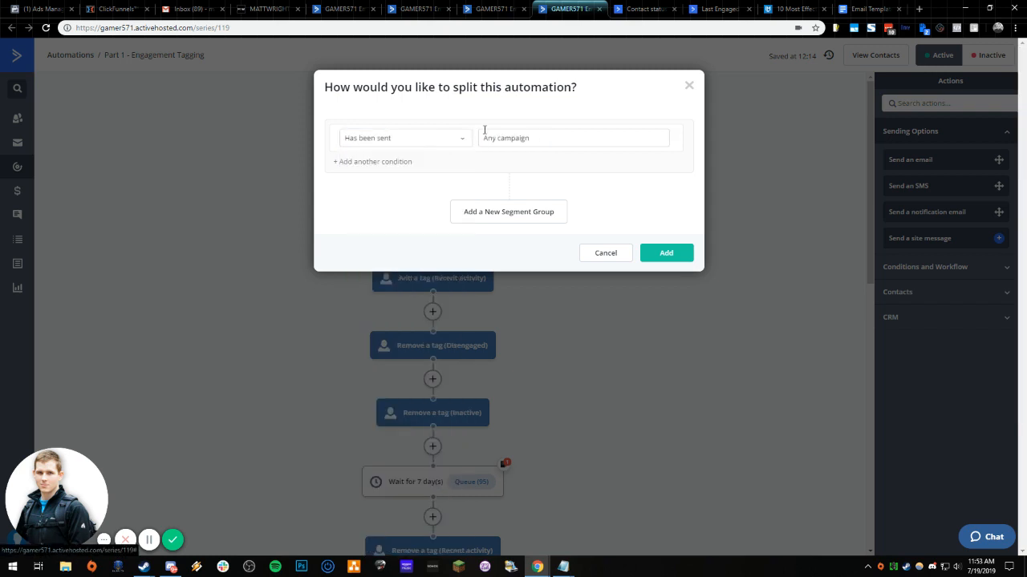
- Set the condition's campaign to Re-Engagement Campaign and add the If/Else action to the automation
{"action": "left_click", "coordinate": [542, 141]}
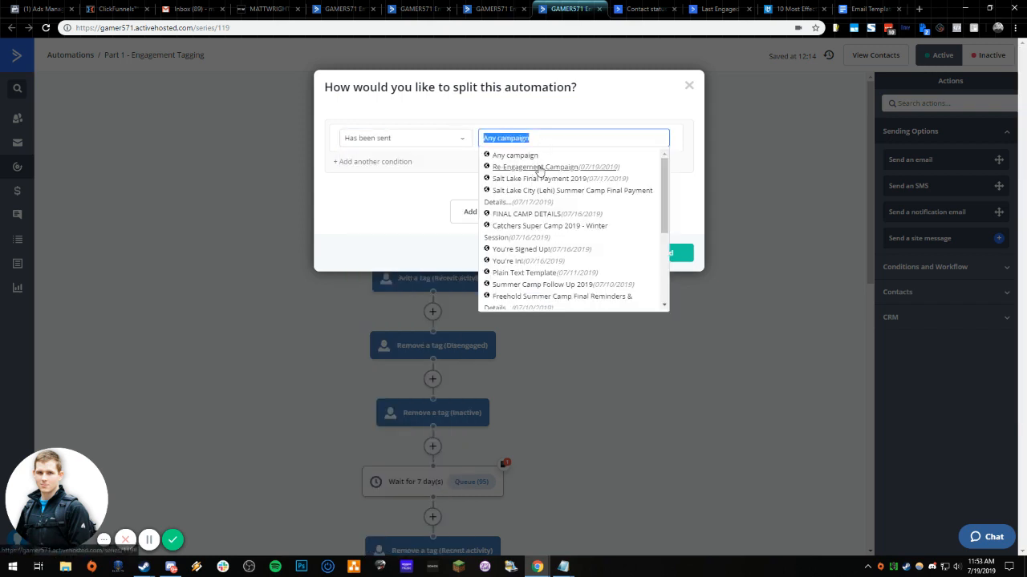
{"action": "left_click", "coordinate": [534, 167]}
{"action": "left_click", "coordinate": [429, 5]}
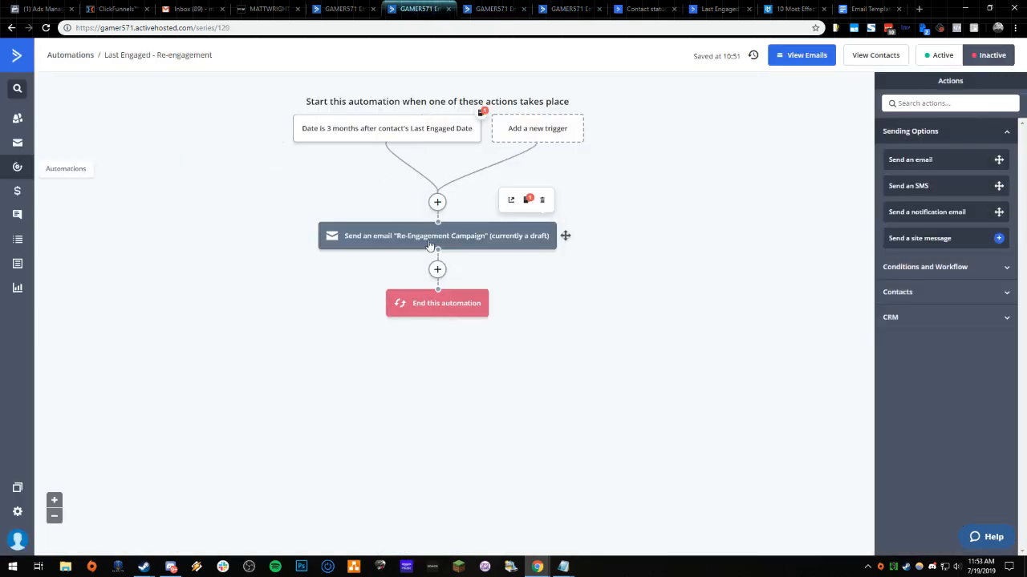
{"action": "left_click", "coordinate": [553, 9]}
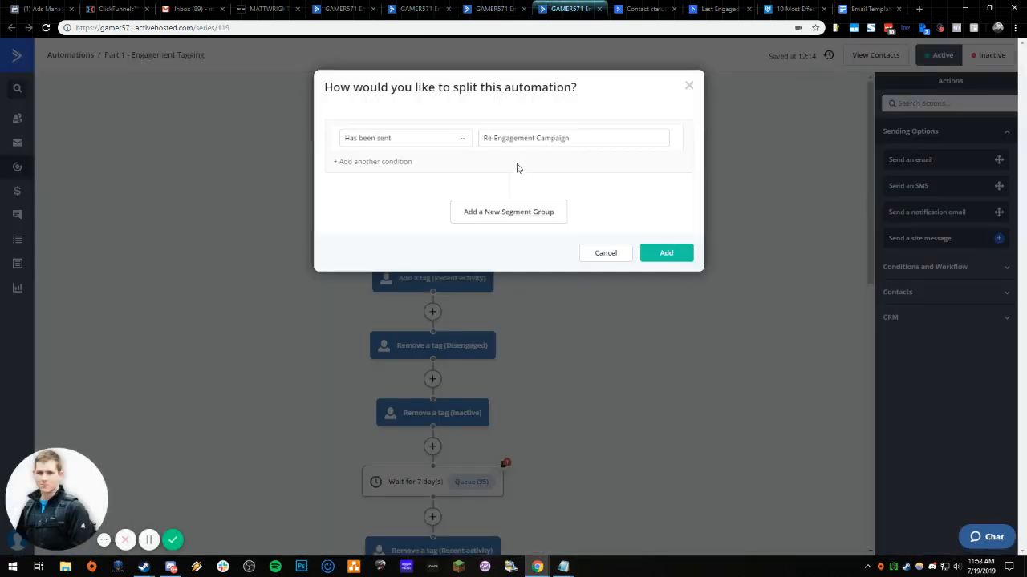
{"action": "left_click", "coordinate": [658, 253]}
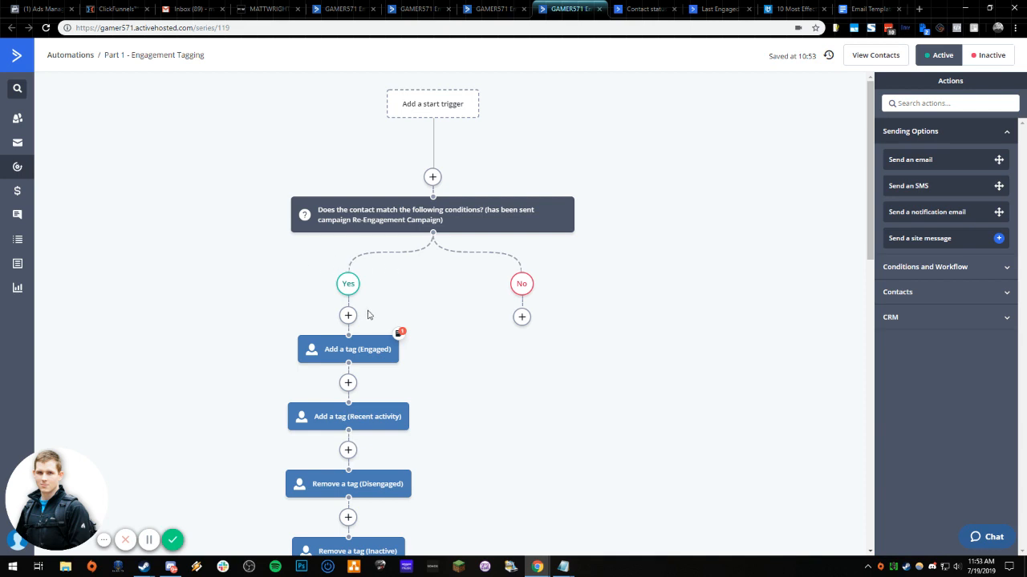
{"action": "left_click_drag", "start_coordinate": [350, 345], "coordinate": [519, 325]}
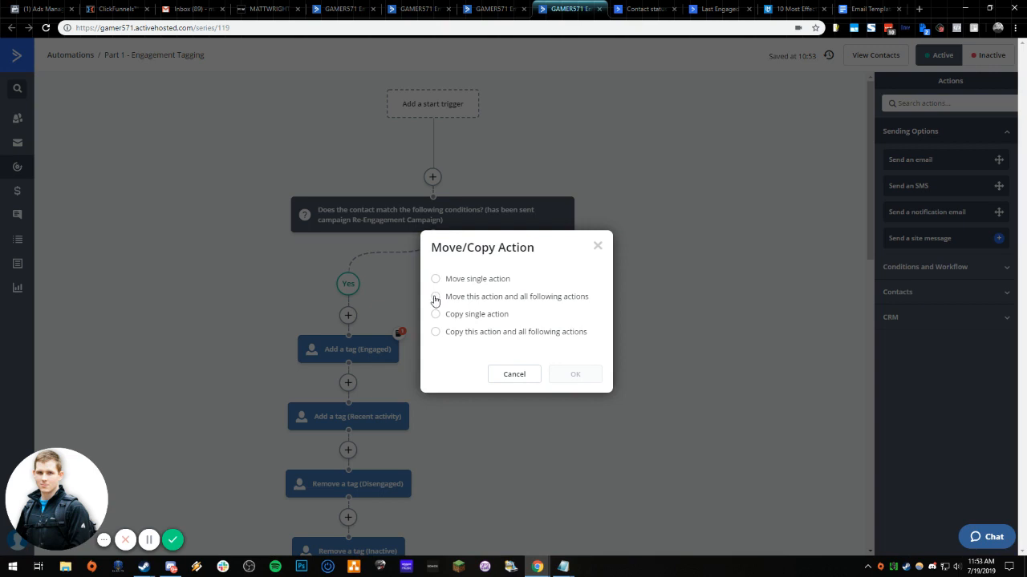
{"action": "left_click", "coordinate": [436, 298]}
{"action": "left_click", "coordinate": [436, 378]}
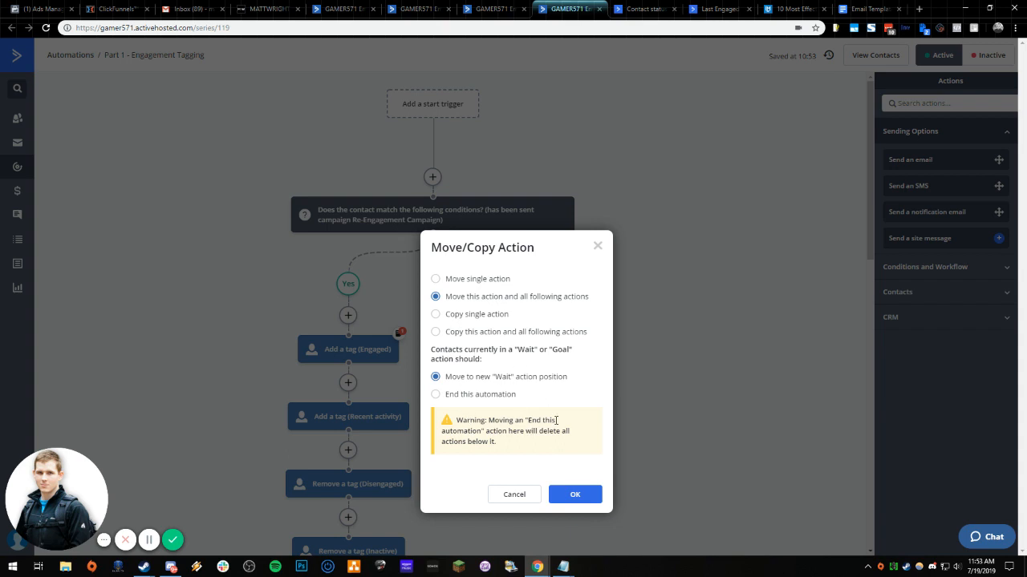
{"action": "left_click", "coordinate": [513, 495]}
- Move "Add a tag (Engaged)" and all following actions to the No branch, moving waiting contacts to the new "Wait" action position
{"action": "scroll", "coordinate": [369, 413], "scroll_direction": "down", "scroll_amount": 10}
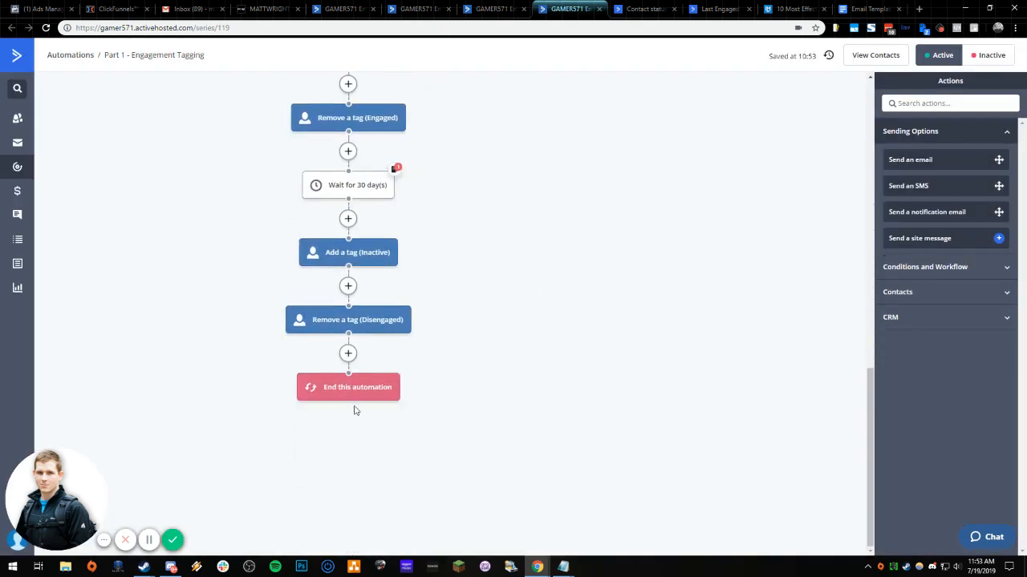
{"action": "scroll", "coordinate": [369, 413], "scroll_direction": "up", "scroll_amount": 6}
{"action": "scroll", "coordinate": [372, 419], "scroll_direction": "up", "scroll_amount": 4}
{"action": "left_click_drag", "start_coordinate": [408, 348], "coordinate": [507, 333]}
{"action": "left_click_drag", "start_coordinate": [335, 345], "coordinate": [519, 325]}
{"action": "left_click", "coordinate": [465, 296]}
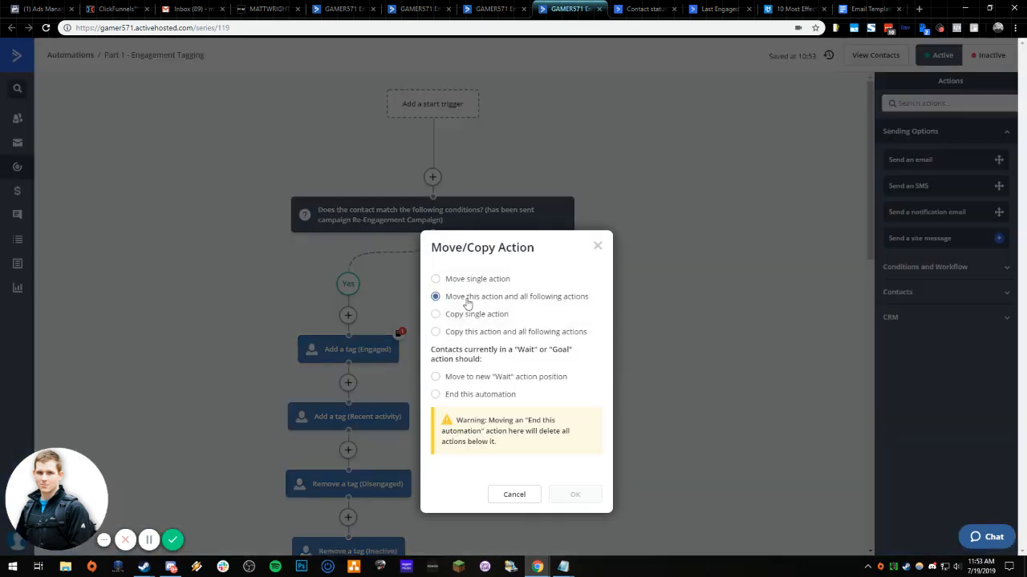
{"action": "left_click", "coordinate": [436, 377]}
{"action": "left_click", "coordinate": [569, 495]}
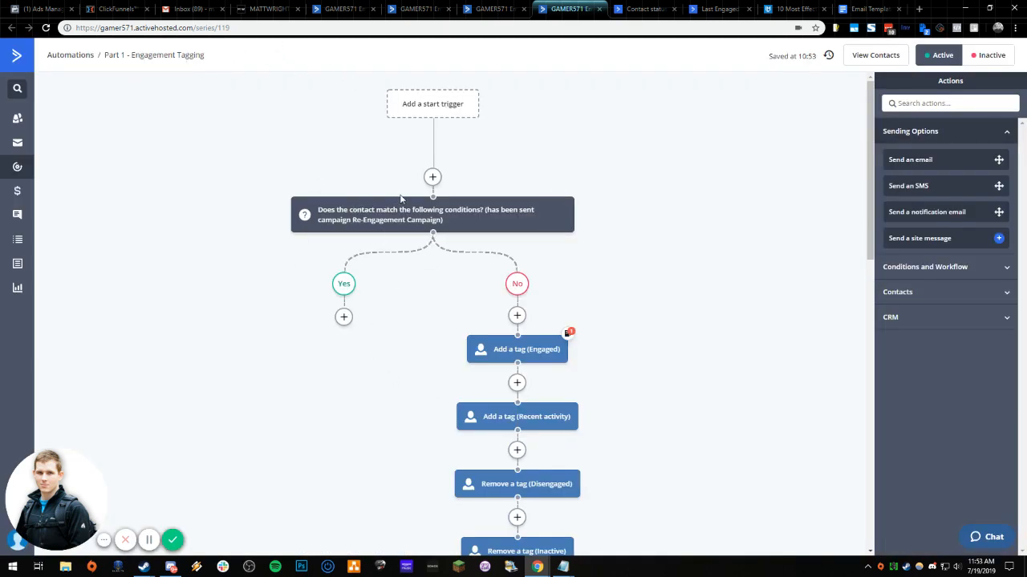
- Add an "End this automation" action to the Yes branch of the If/Else condition
{"action": "left_click", "coordinate": [344, 317]}
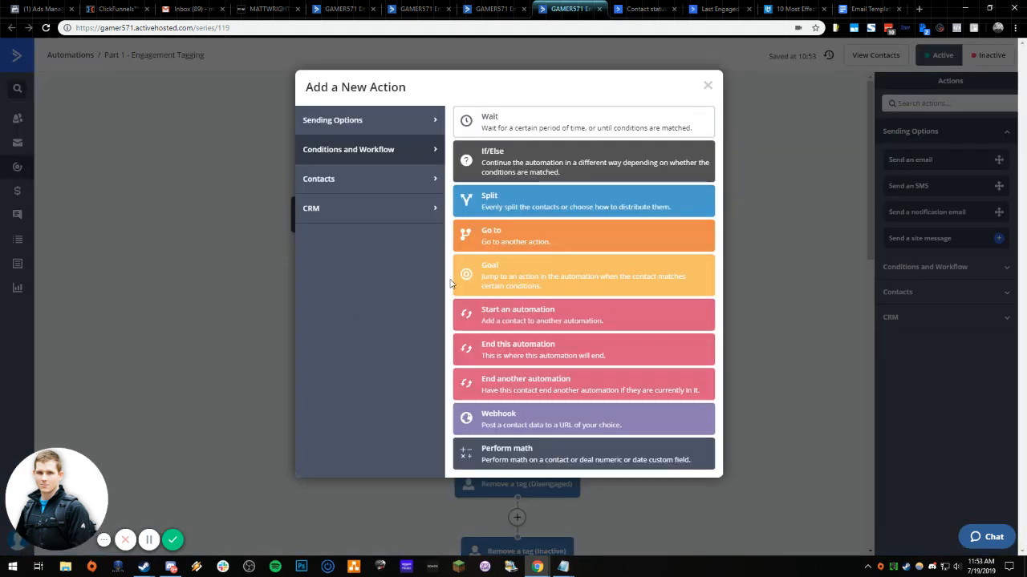
{"action": "left_click", "coordinate": [495, 353]}
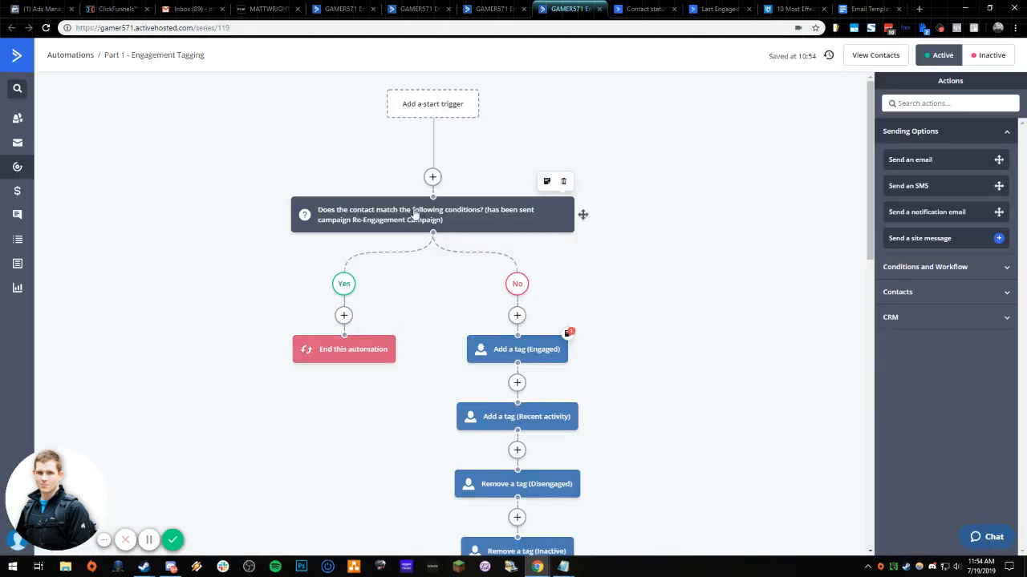
- Review the Last Engaged Date and Re-engagement automations, and check the branches of Part 1 - Engagement Tagging down to the end
{"action": "left_click", "coordinate": [344, 8]}
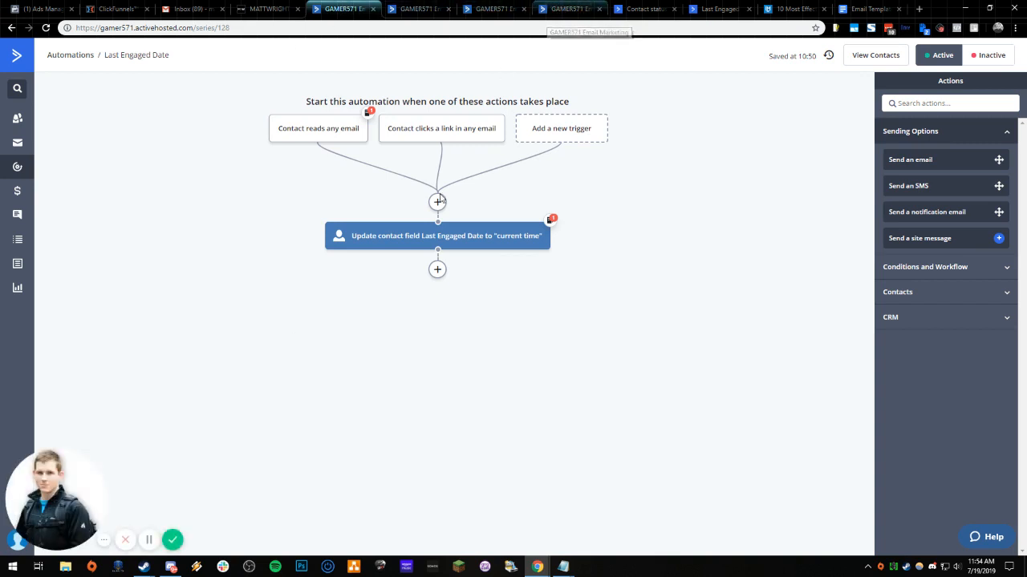
{"action": "left_click", "coordinate": [420, 9]}
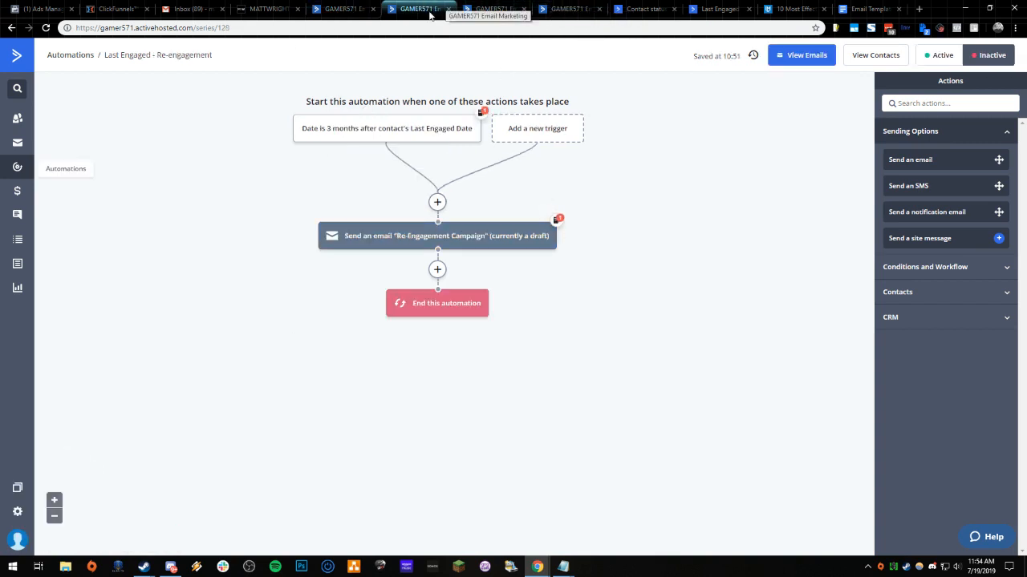
{"action": "left_click", "coordinate": [566, 8]}
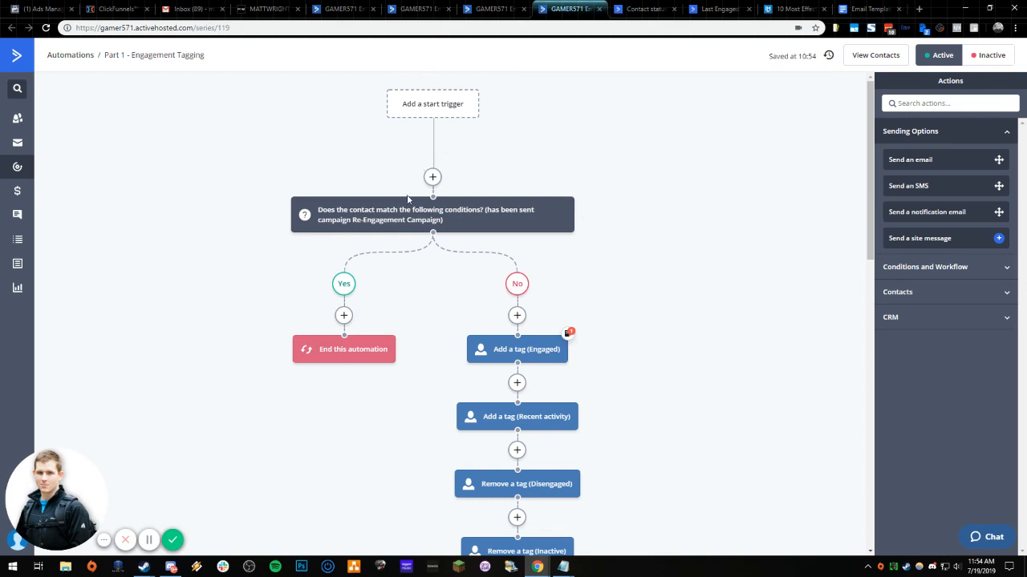
{"action": "scroll", "coordinate": [514, 339], "scroll_direction": "down", "scroll_amount": 2}
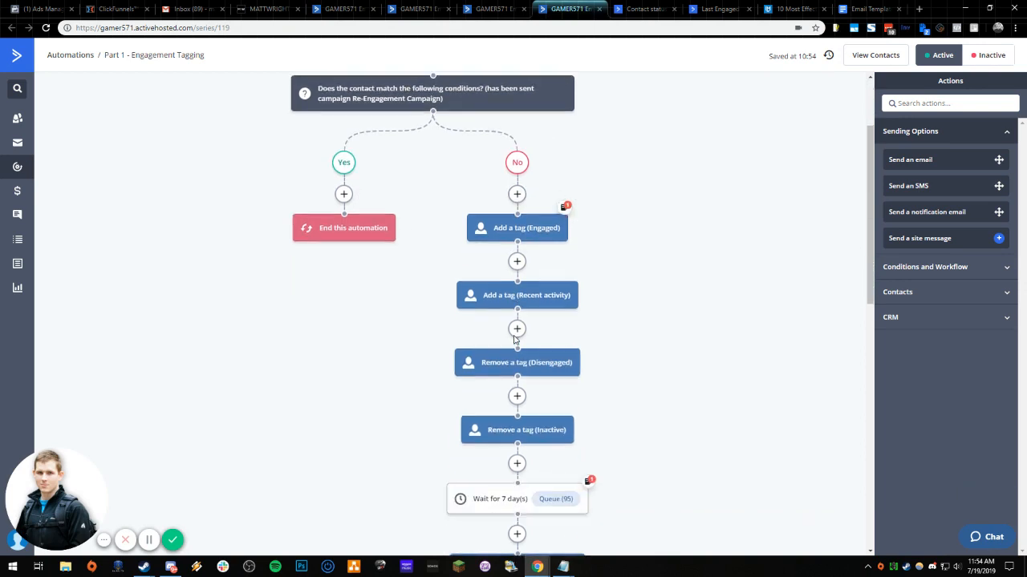
{"action": "scroll", "coordinate": [515, 340], "scroll_direction": "down", "scroll_amount": 10}
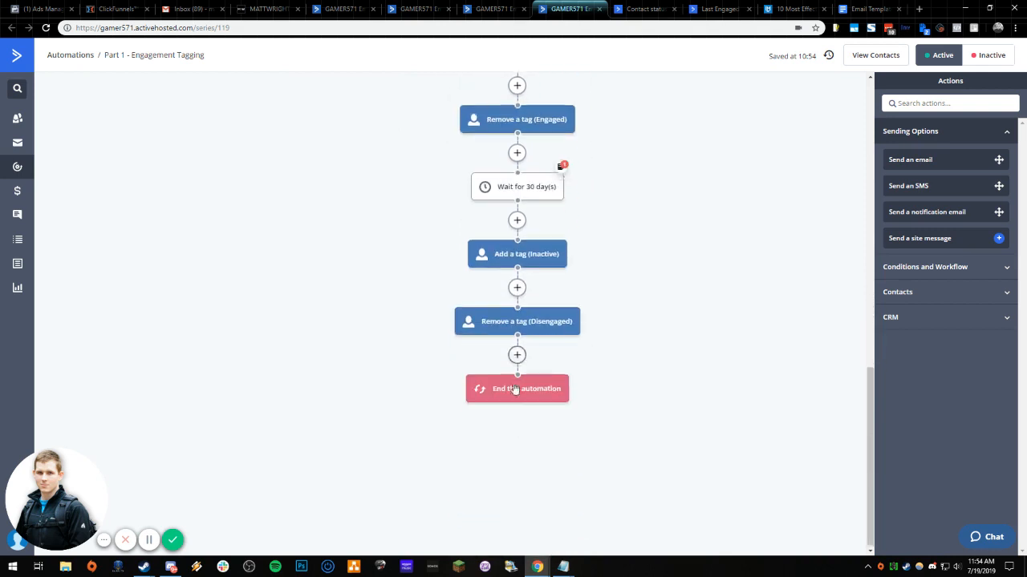
{"action": "scroll", "coordinate": [514, 389], "scroll_direction": "up", "scroll_amount": 10}
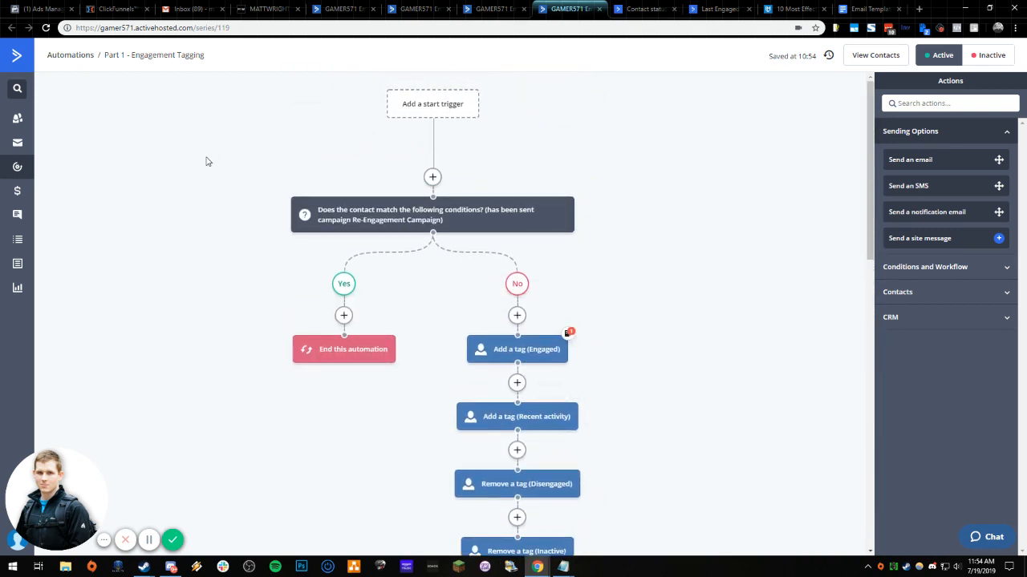